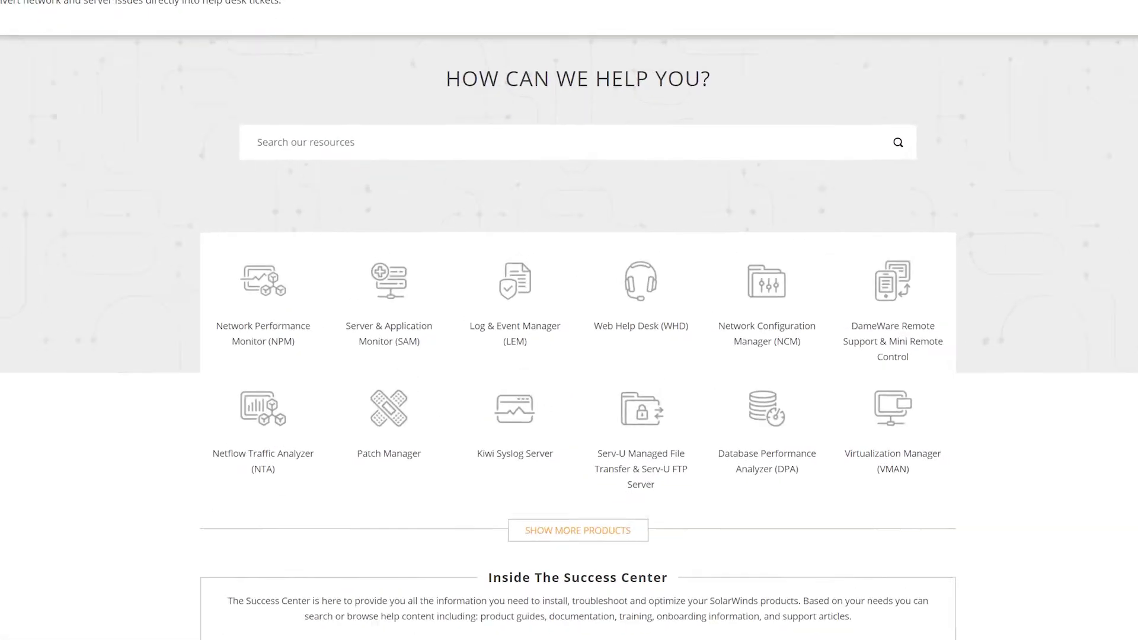
From the NPM support page, open the Orion Platform minimum requirements, then its multi-module system guidelines.
{"action": "left_click", "coordinate": [199, 335]}
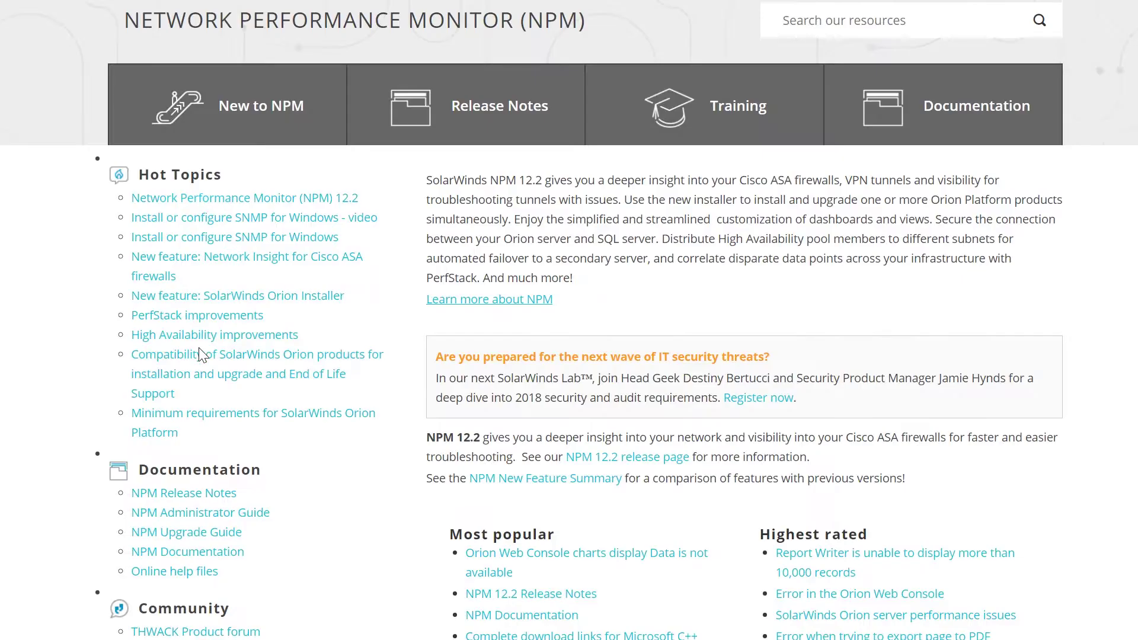
{"action": "left_click", "coordinate": [197, 422]}
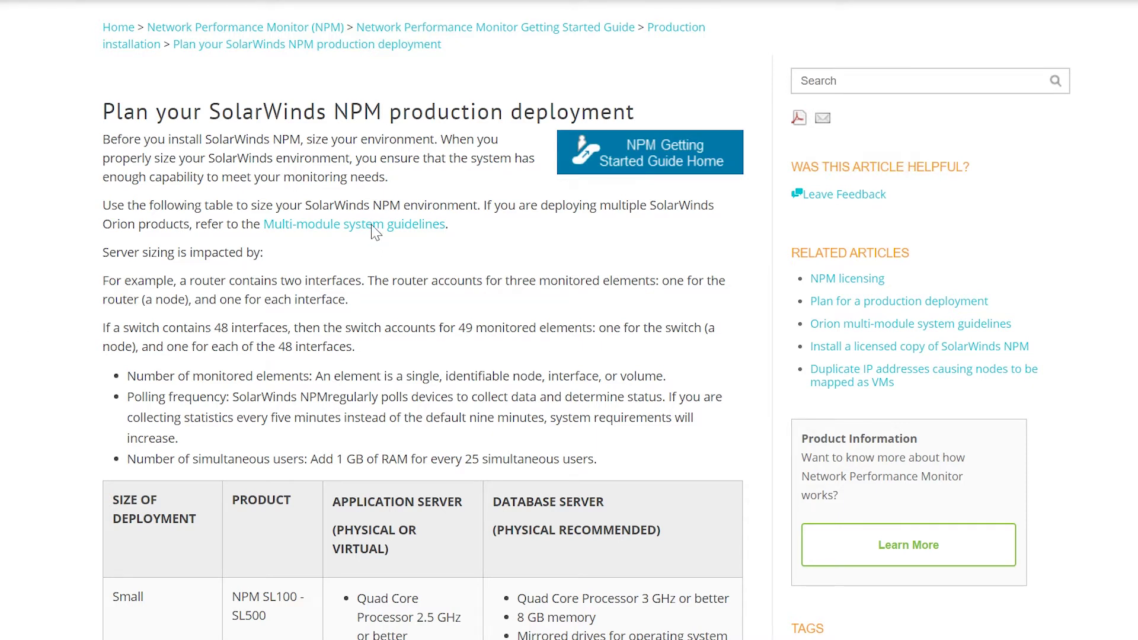
{"action": "left_click", "coordinate": [376, 231]}
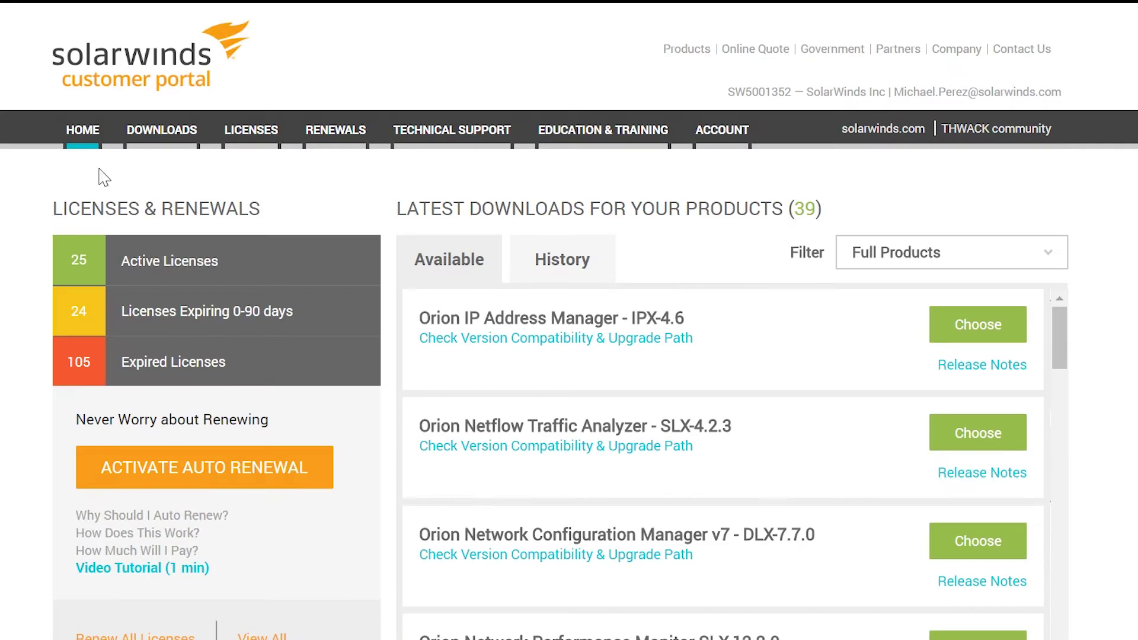
Download the Network Performance Monitor (NPM) online installer from the product downloads page.
{"action": "mouse_move", "coordinate": [160, 127]}
{"action": "left_click", "coordinate": [170, 173]}
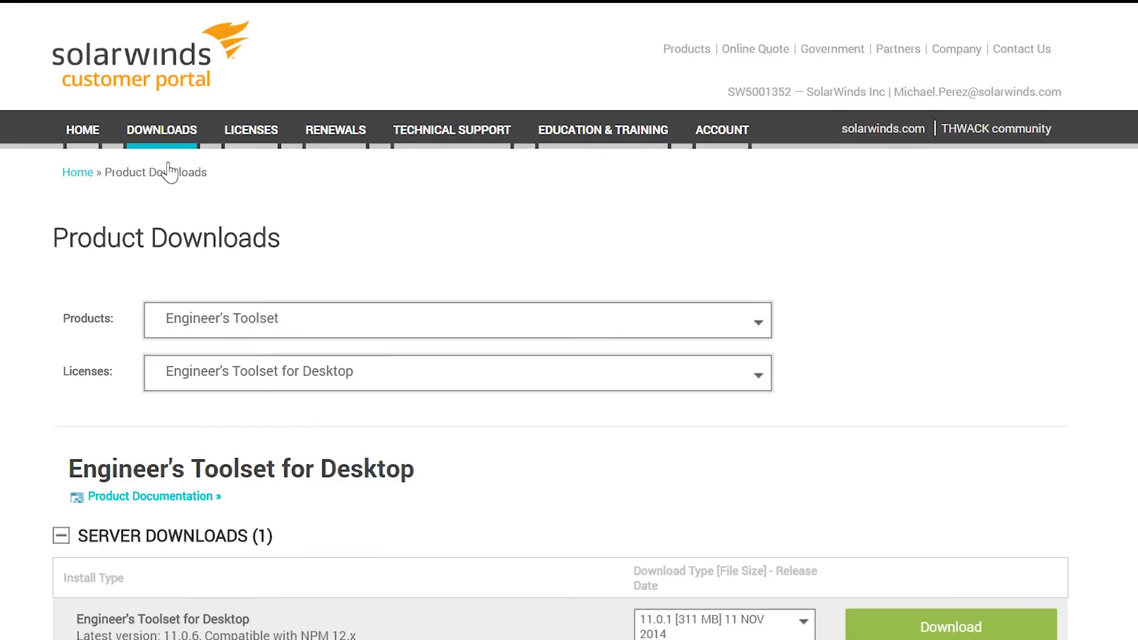
{"action": "left_click", "coordinate": [756, 322]}
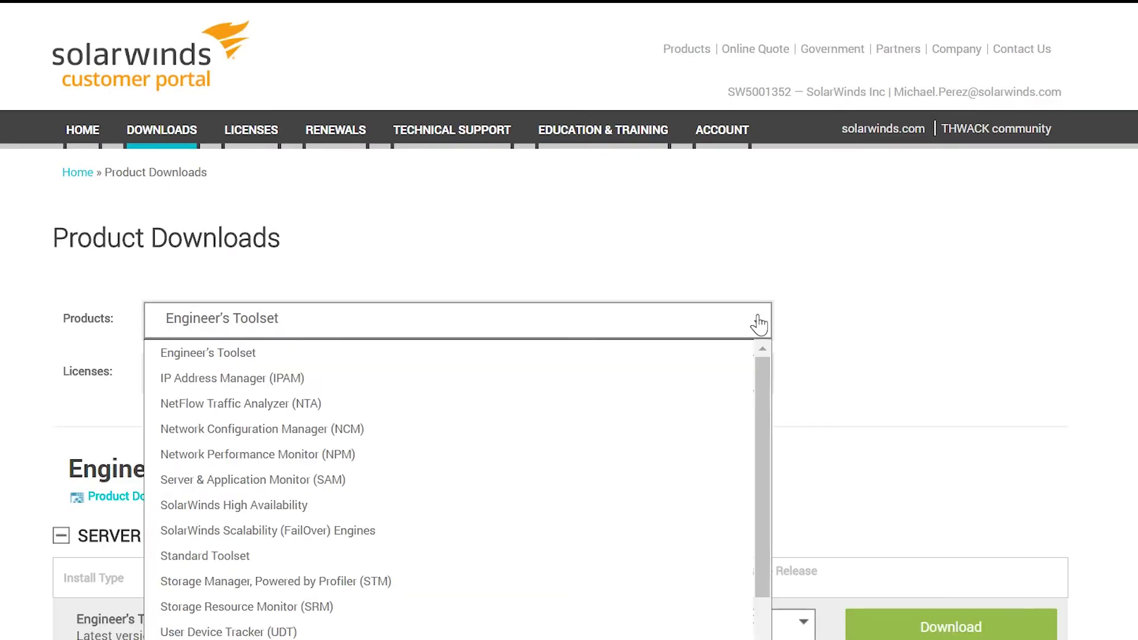
{"action": "left_click", "coordinate": [541, 455]}
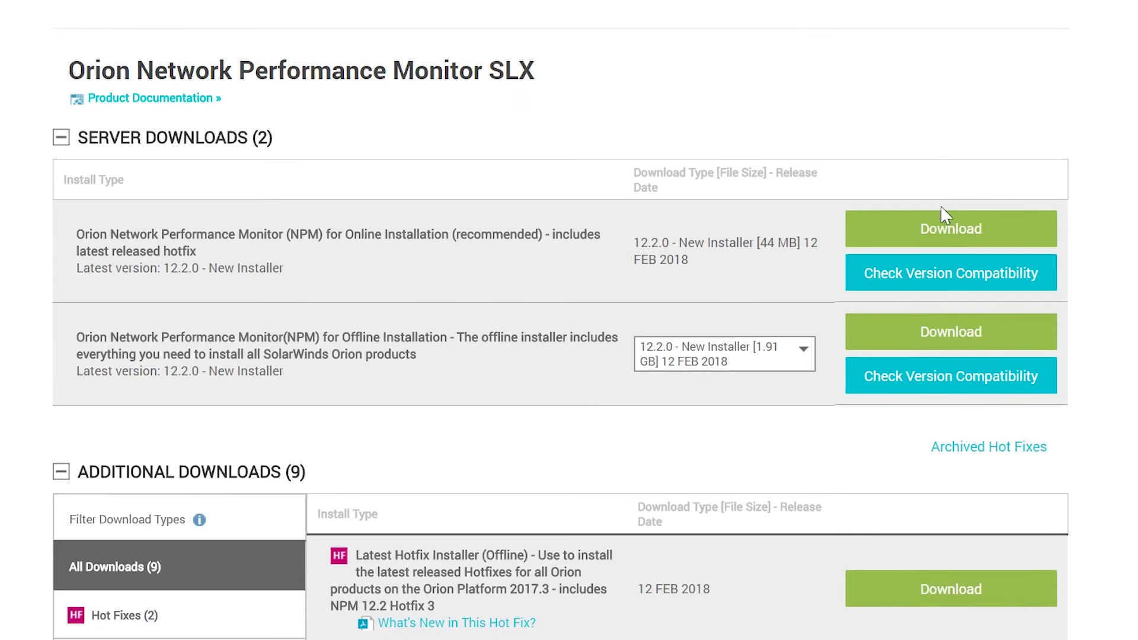
{"action": "left_click", "coordinate": [944, 215]}
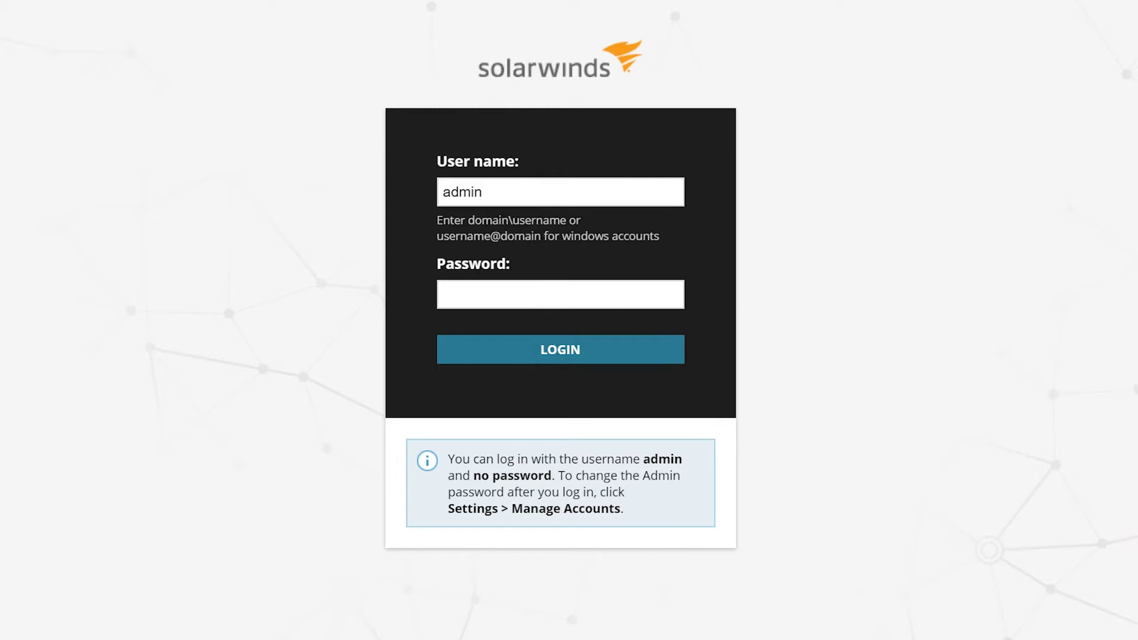
Log in as the default administrator and go to the Main Settings & Administration page.
{"action": "left_click", "coordinate": [578, 352]}
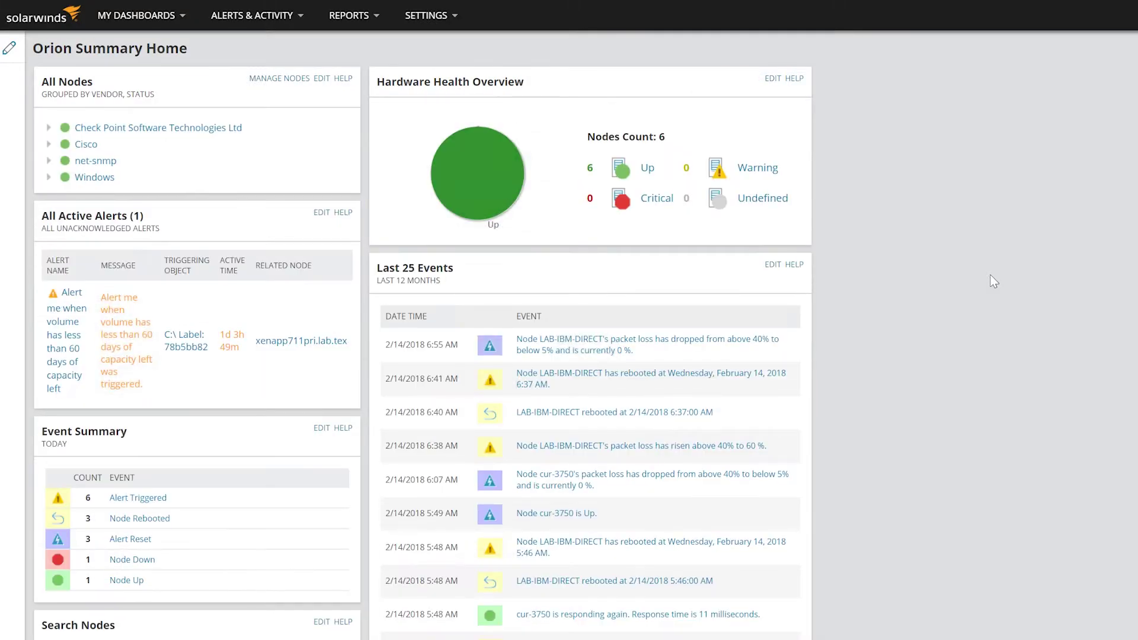
{"action": "mouse_move", "coordinate": [438, 17]}
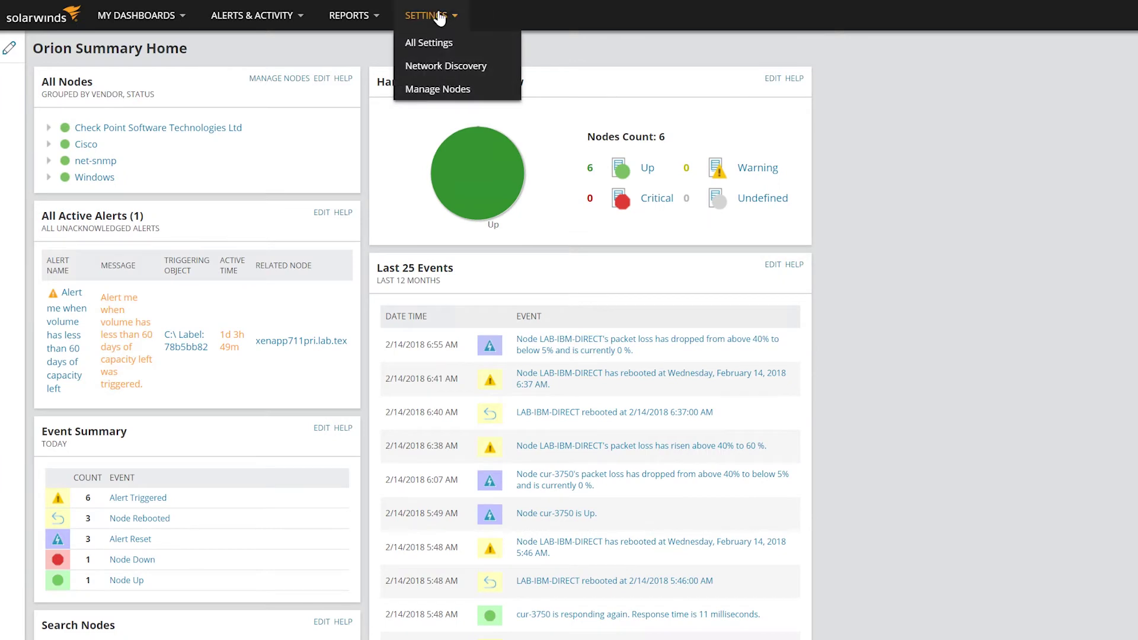
{"action": "left_click", "coordinate": [443, 50]}
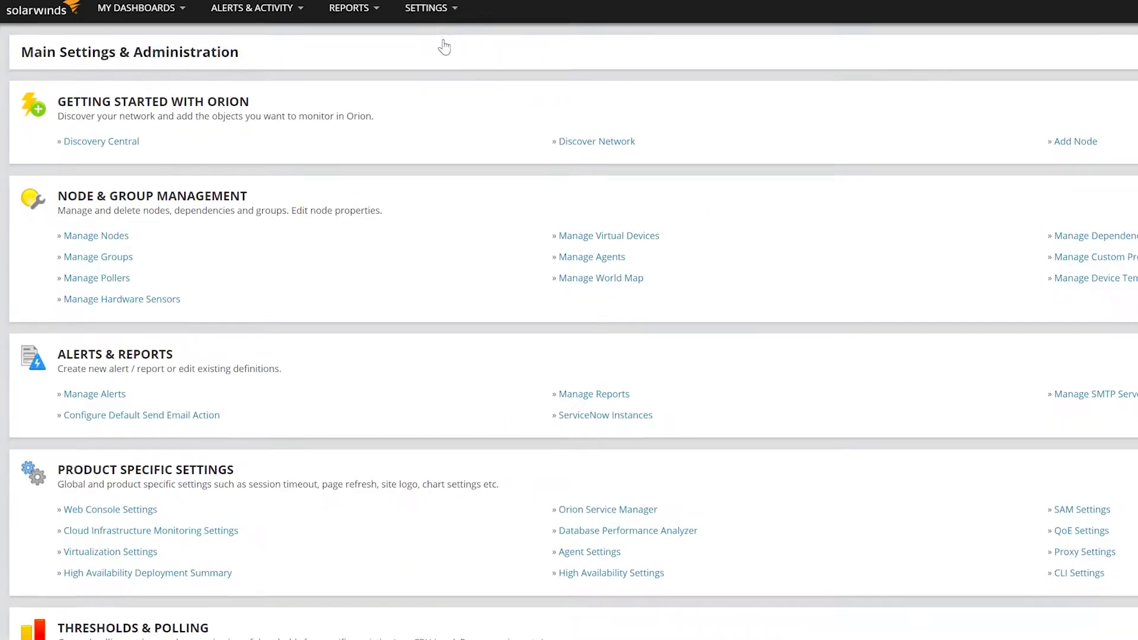
{"action": "scroll", "coordinate": [762, 208], "scroll_direction": "down", "scroll_amount": 10}
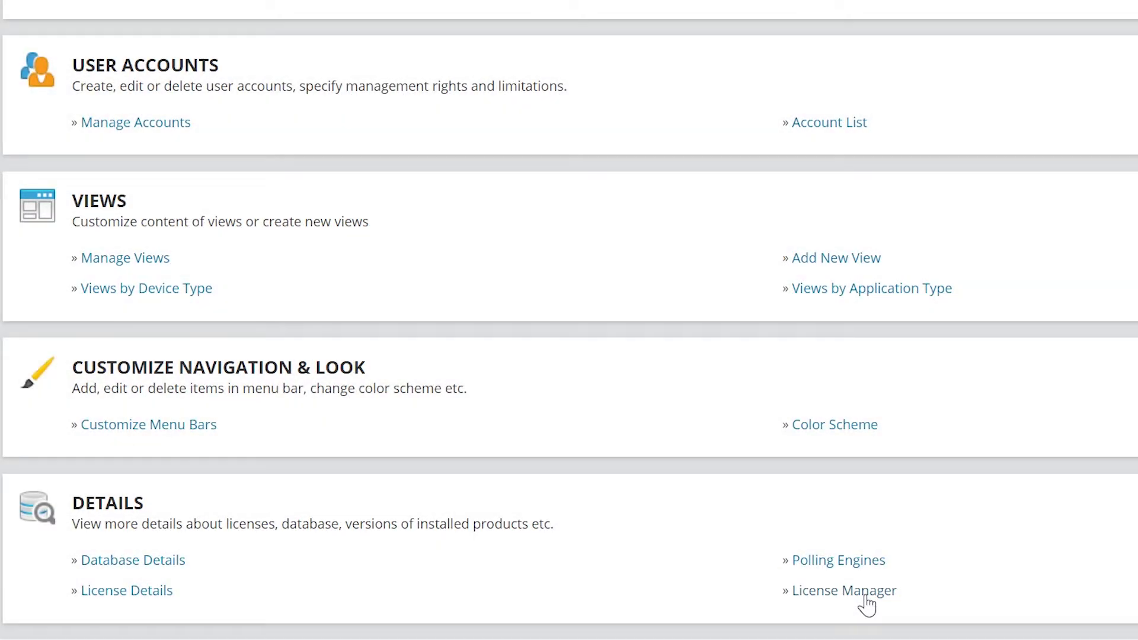
Open the License Manager and copy each of the three license keys.
{"action": "left_click", "coordinate": [865, 597]}
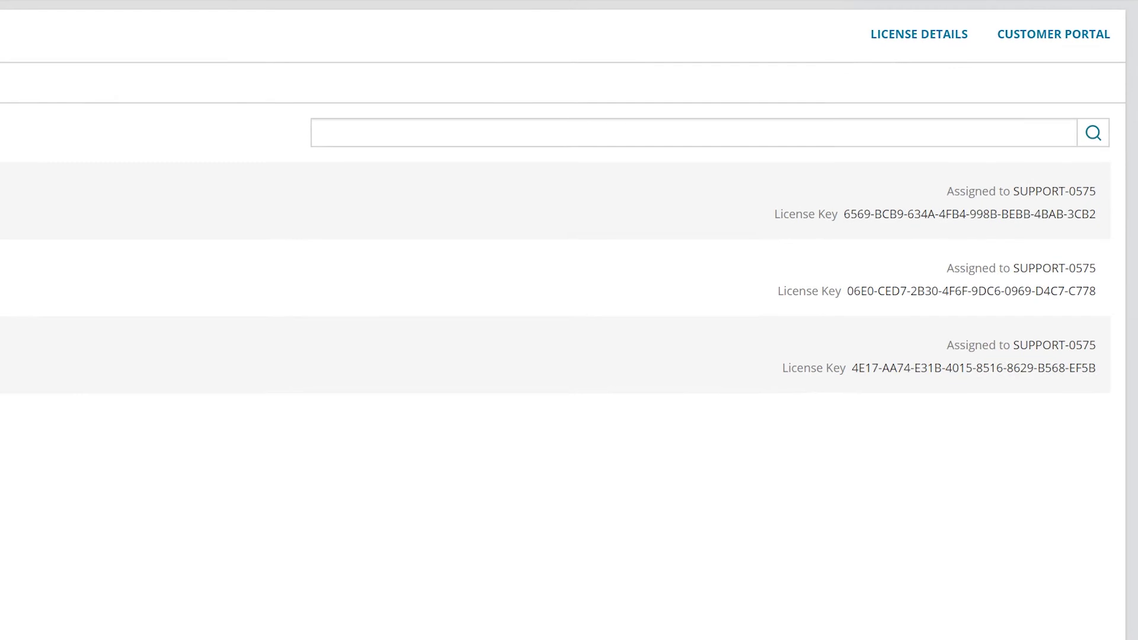
{"action": "left_click_drag", "start_coordinate": [1003, 117], "coordinate": [1108, 117]}
{"action": "left_click_drag", "start_coordinate": [1073, 214], "coordinate": [1096, 214]}
{"action": "right_click", "coordinate": [1096, 214]}
{"action": "left_click", "coordinate": [1054, 226]}
{"action": "left_click_drag", "start_coordinate": [847, 291], "coordinate": [1097, 295]}
{"action": "right_click", "coordinate": [1096, 295]}
{"action": "left_click", "coordinate": [1069, 310]}
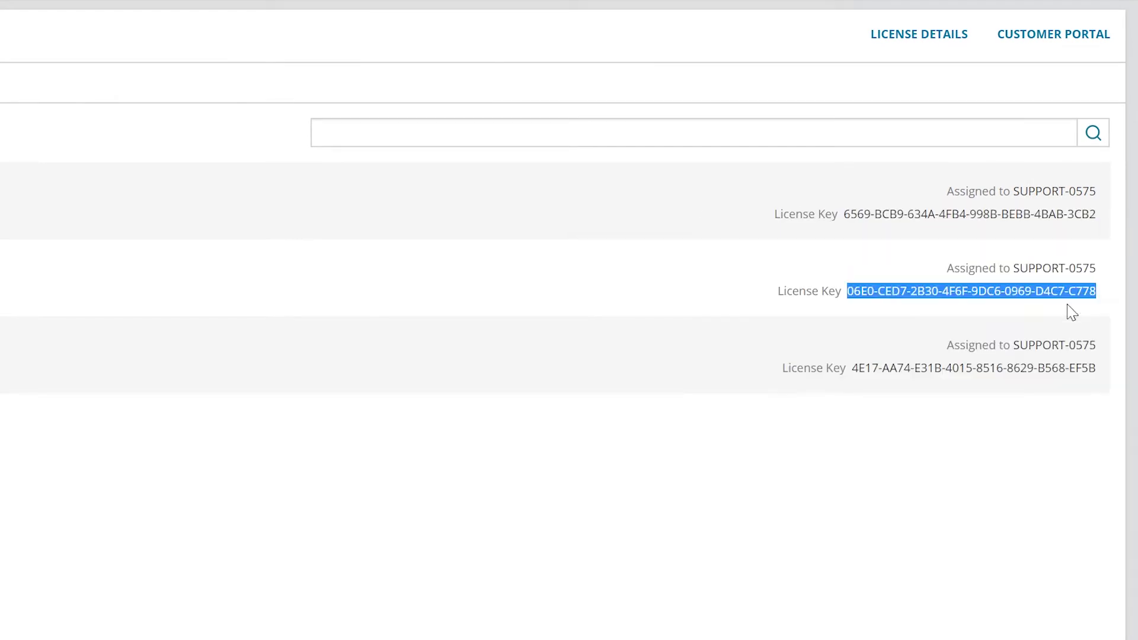
{"action": "left_click_drag", "start_coordinate": [848, 367], "coordinate": [1096, 368]}
{"action": "right_click", "coordinate": [1096, 368]}
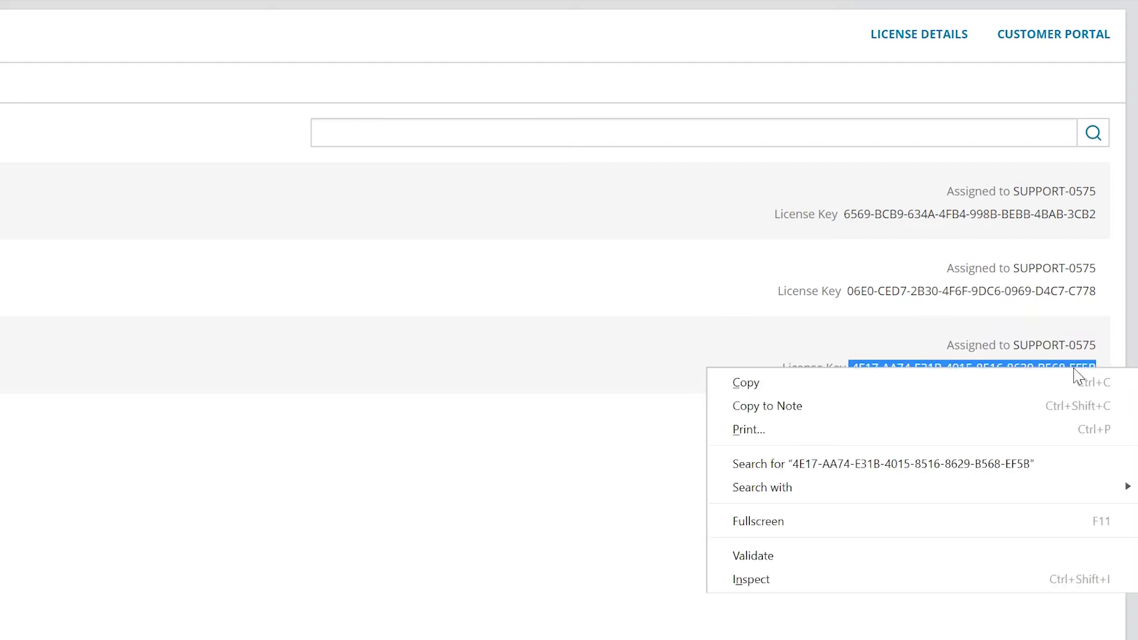
{"action": "left_click", "coordinate": [1074, 384]}
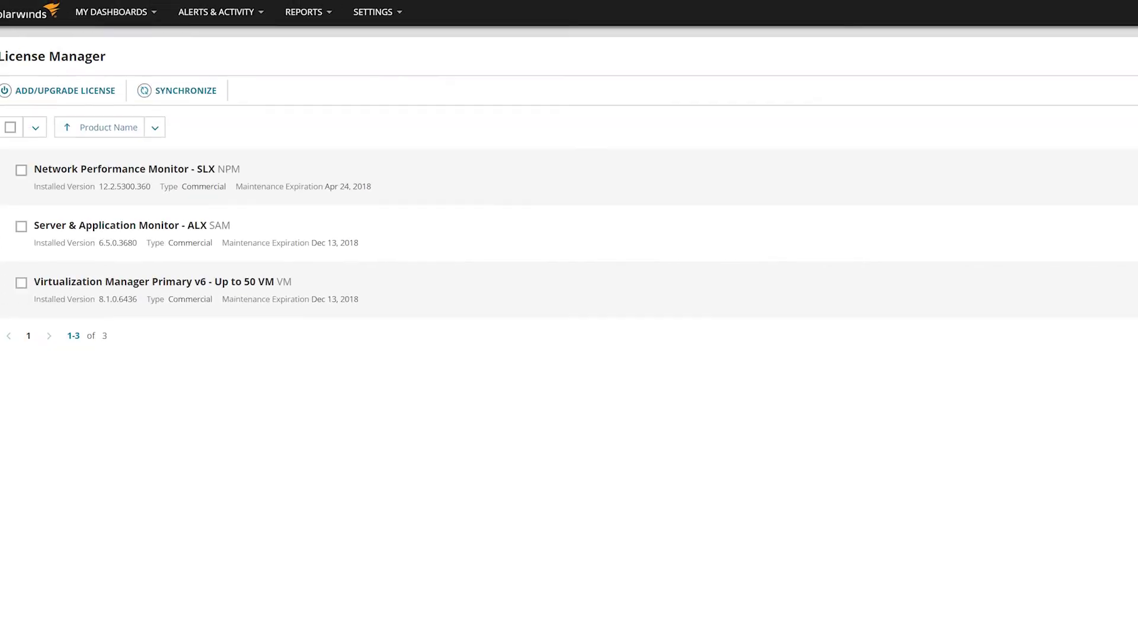
Deactivate the NPM, SAM and Virtualization Manager licenses so each reverts to Evaluation.
{"action": "left_click", "coordinate": [45, 172]}
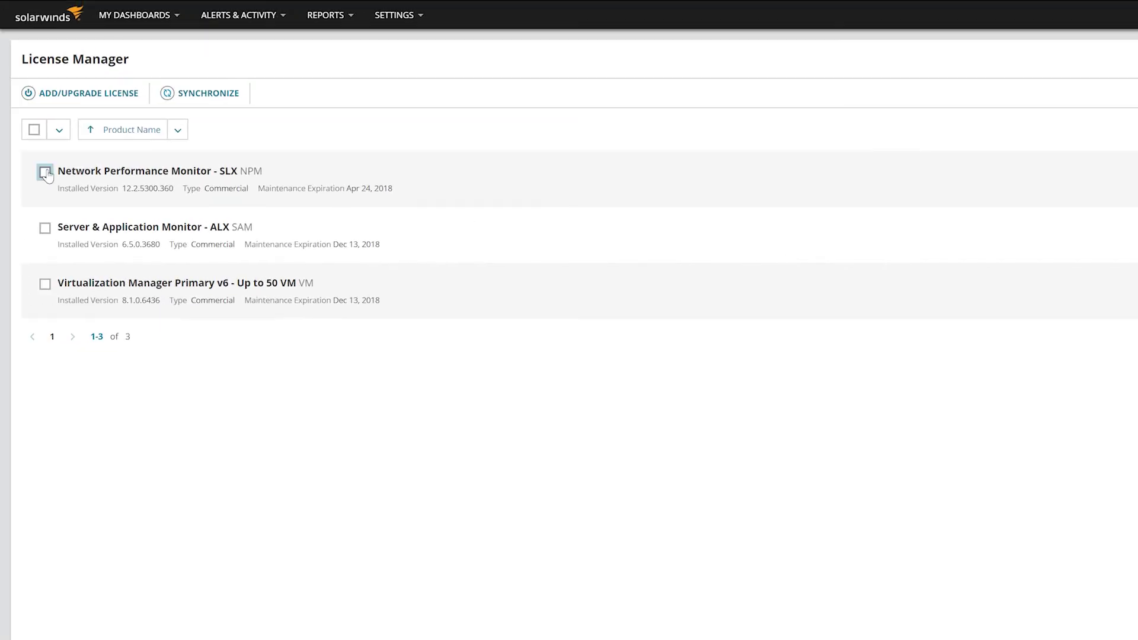
{"action": "left_click", "coordinate": [119, 92]}
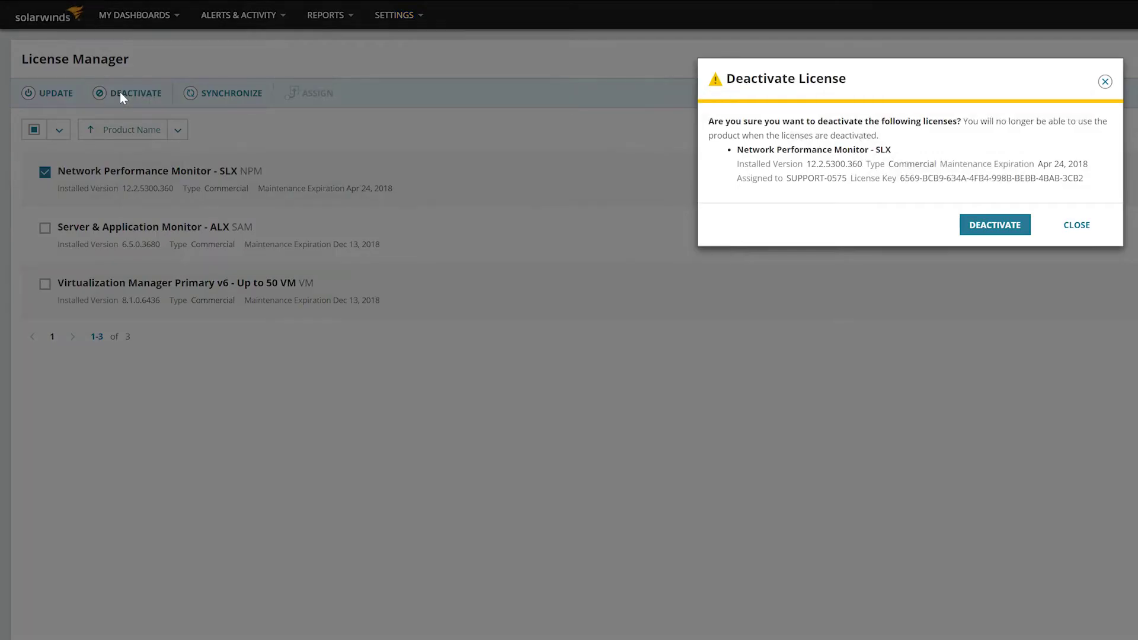
{"action": "left_click", "coordinate": [991, 230]}
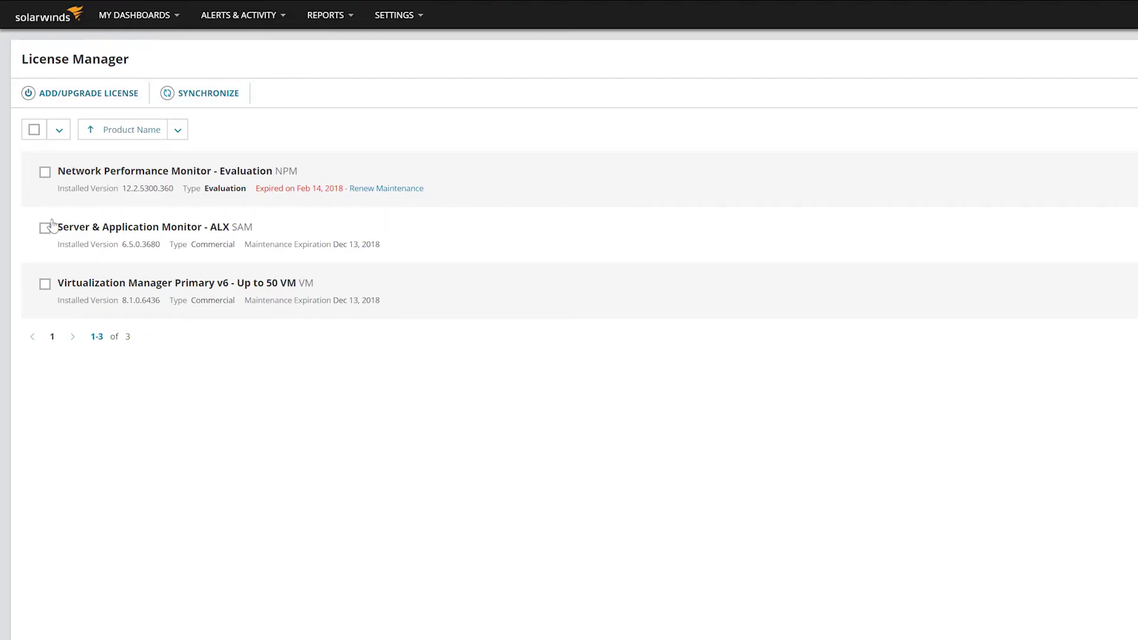
{"action": "left_click", "coordinate": [45, 228]}
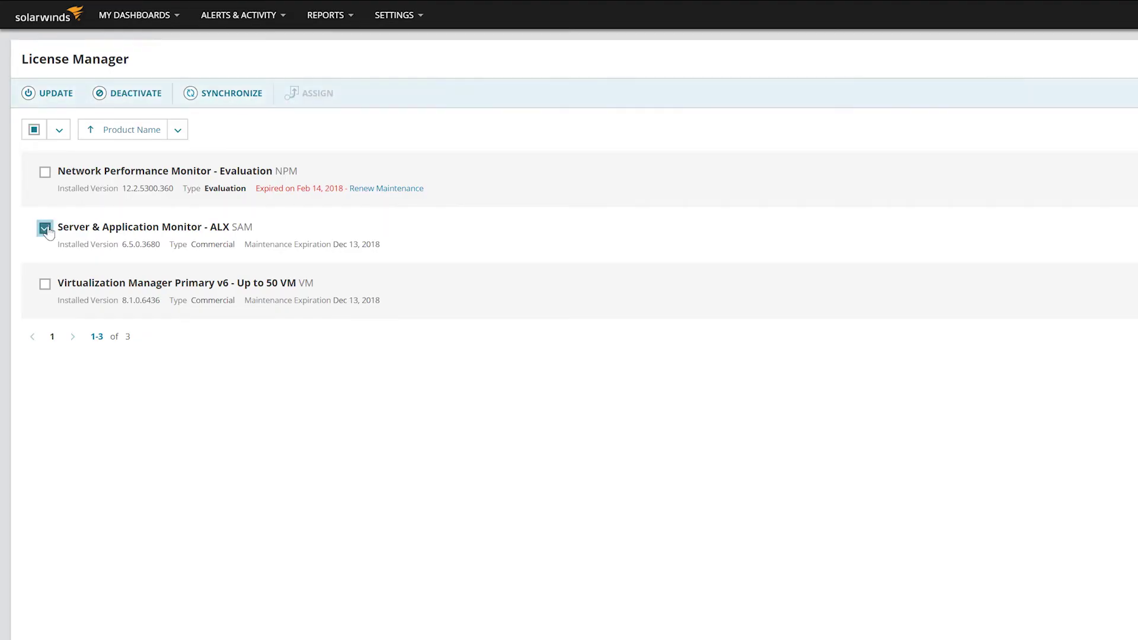
{"action": "left_click", "coordinate": [137, 96]}
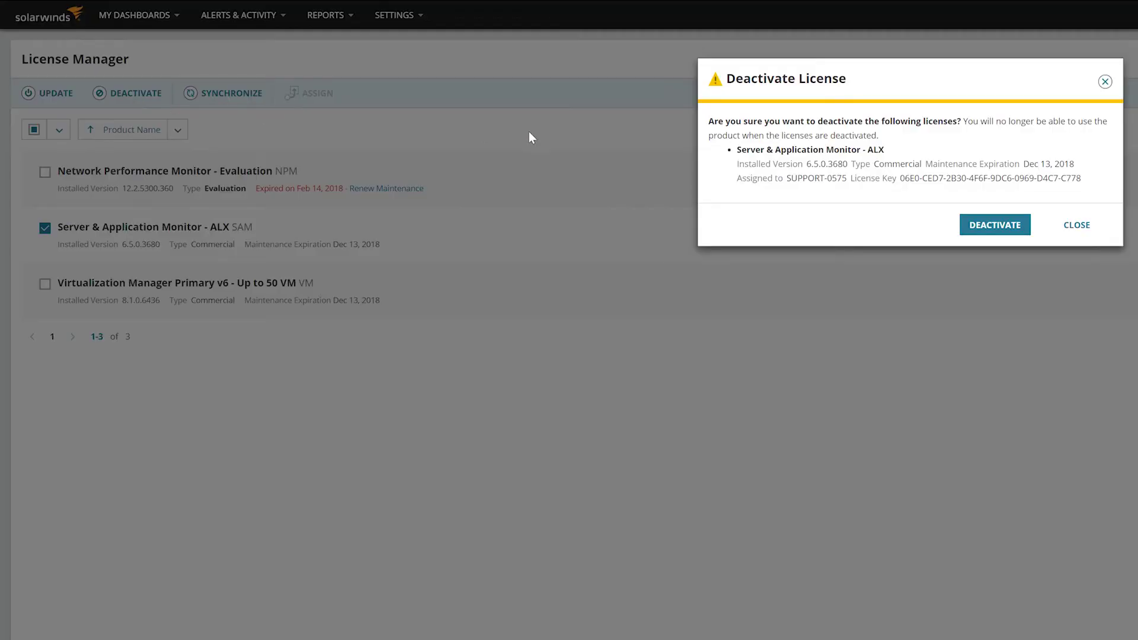
{"action": "left_click", "coordinate": [999, 227]}
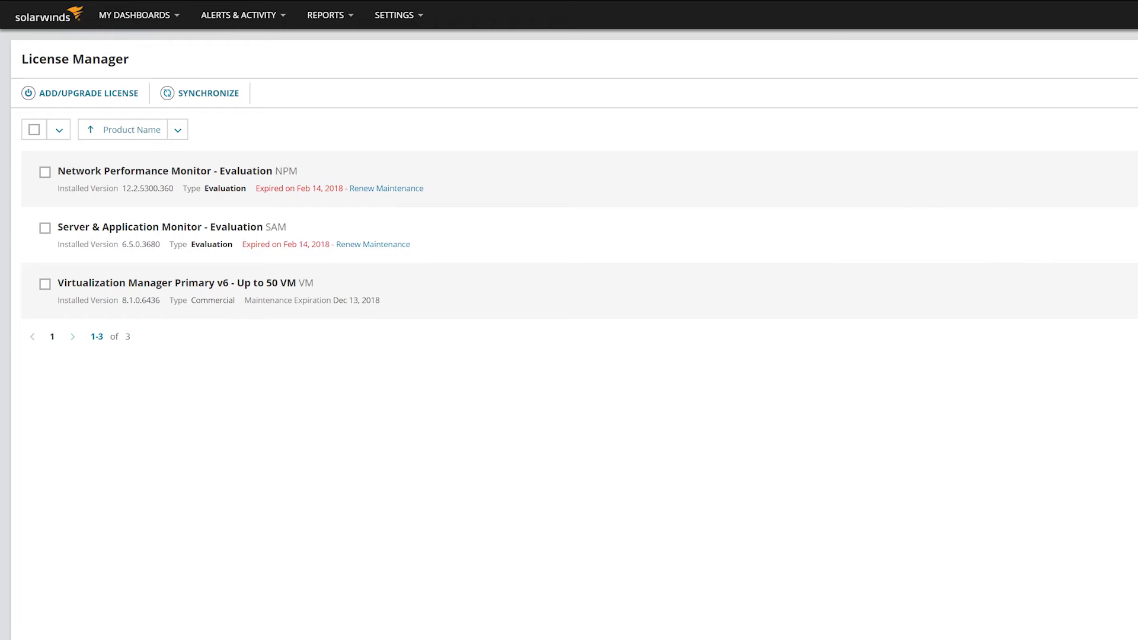
{"action": "left_click", "coordinate": [45, 284]}
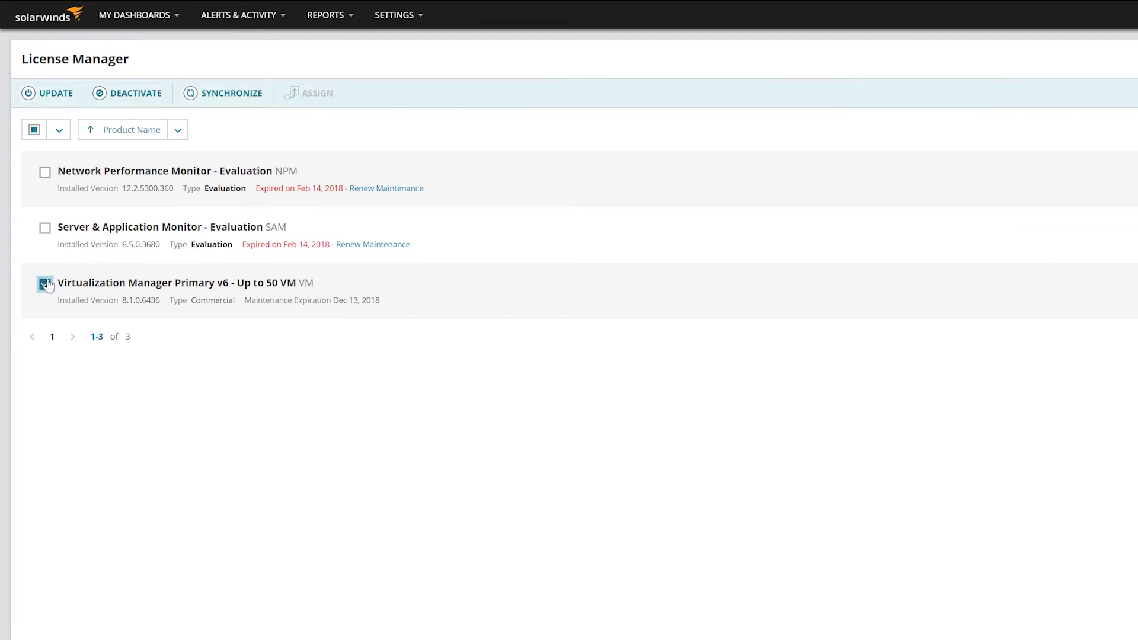
{"action": "left_click", "coordinate": [124, 93]}
{"action": "left_click", "coordinate": [996, 226]}
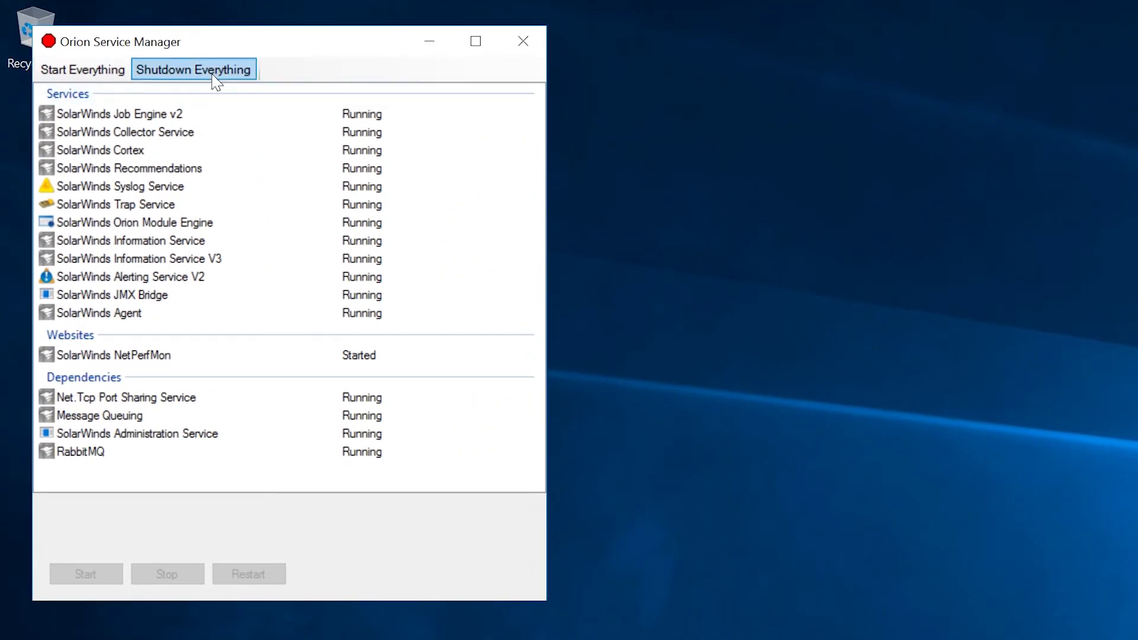
Shut down all SolarWinds services and the NetPerfMon website with Shutdown Everything.
{"action": "left_click", "coordinate": [213, 75]}
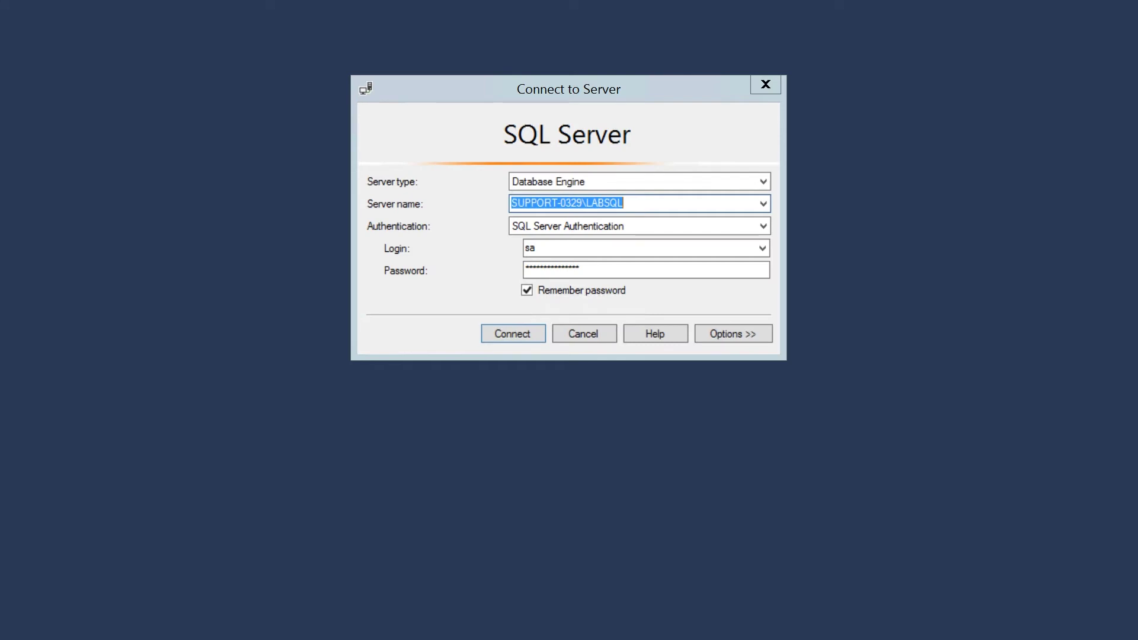
Connect to SQL Server and run a full disk backup of SolarWindsOrion to SolarWindsOrion.bak.
{"action": "left_click", "coordinate": [525, 337]}
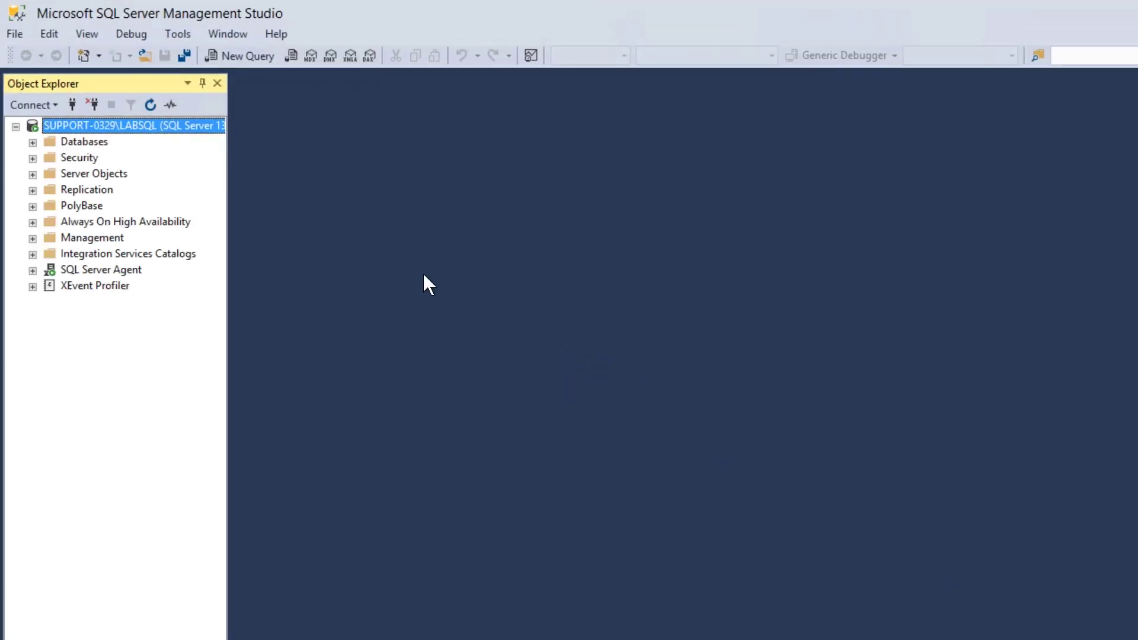
{"action": "left_click", "coordinate": [33, 142]}
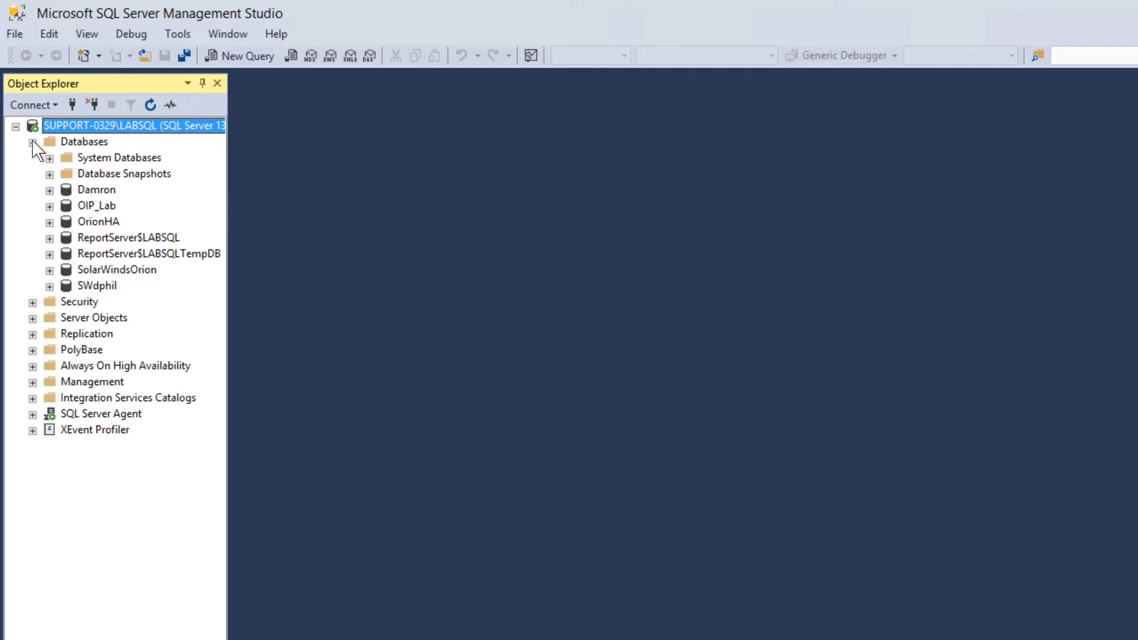
{"action": "right_click", "coordinate": [109, 271]}
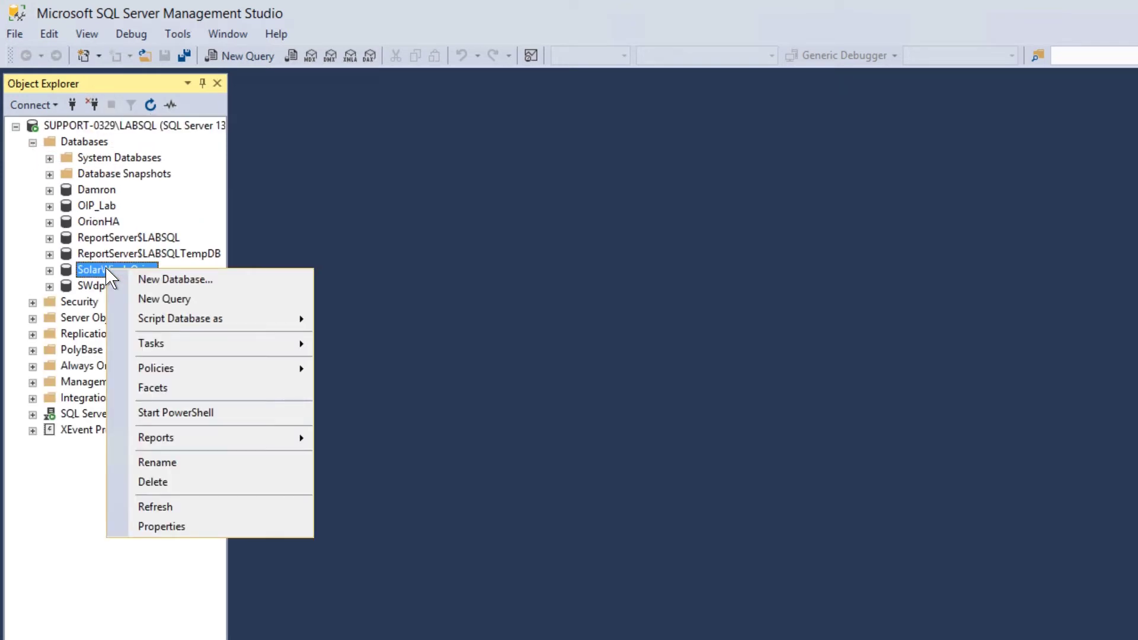
{"action": "mouse_move", "coordinate": [176, 344]}
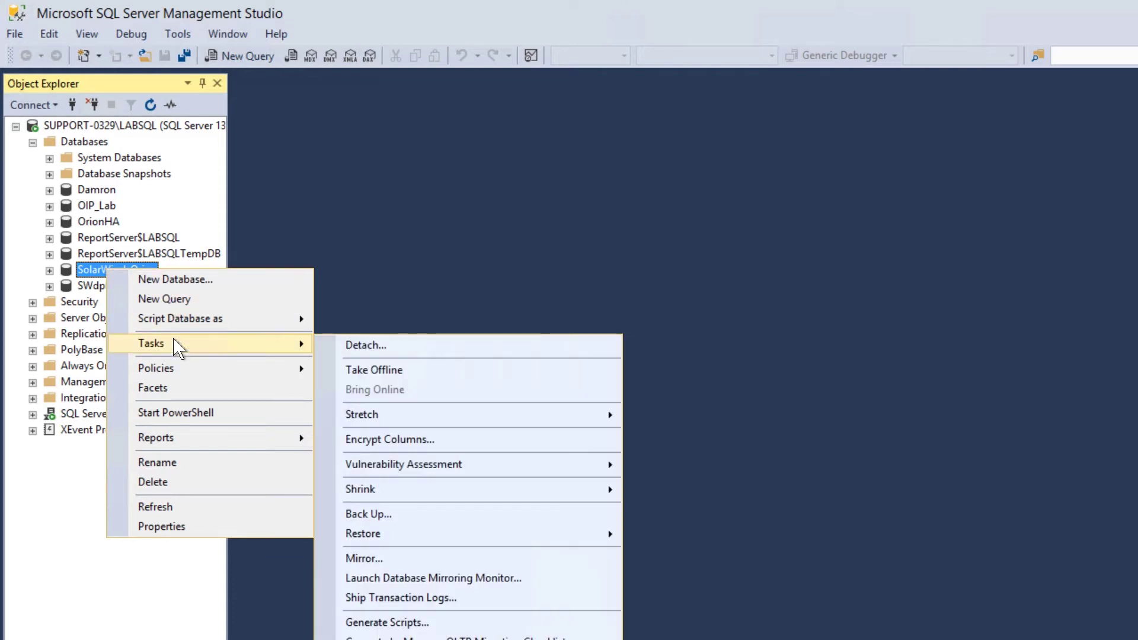
{"action": "left_click", "coordinate": [482, 513]}
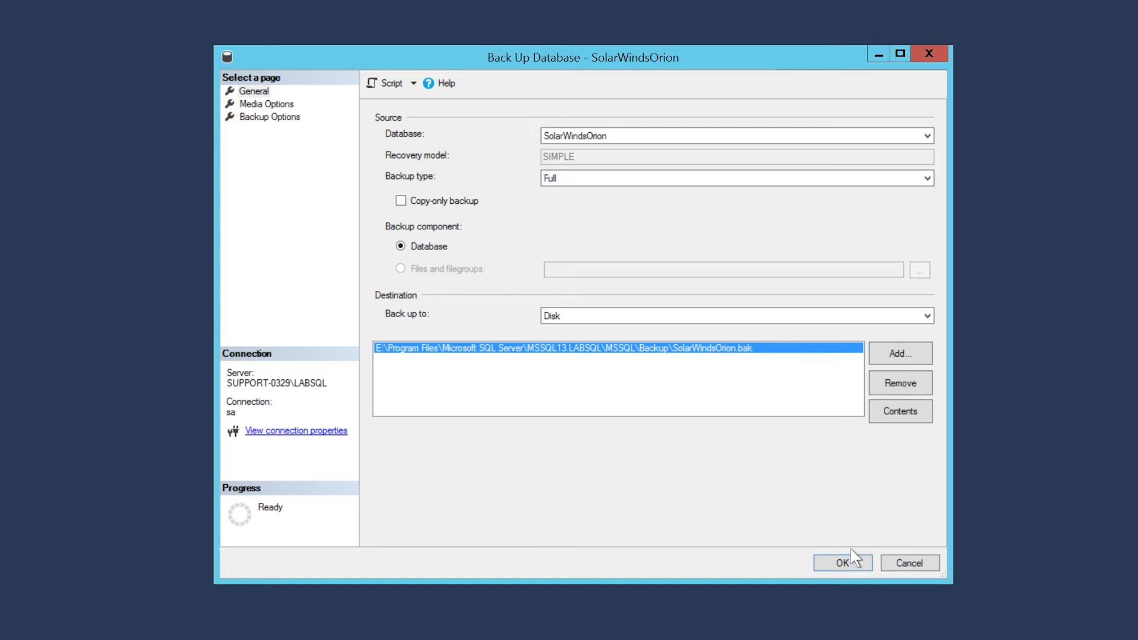
{"action": "left_click", "coordinate": [842, 563]}
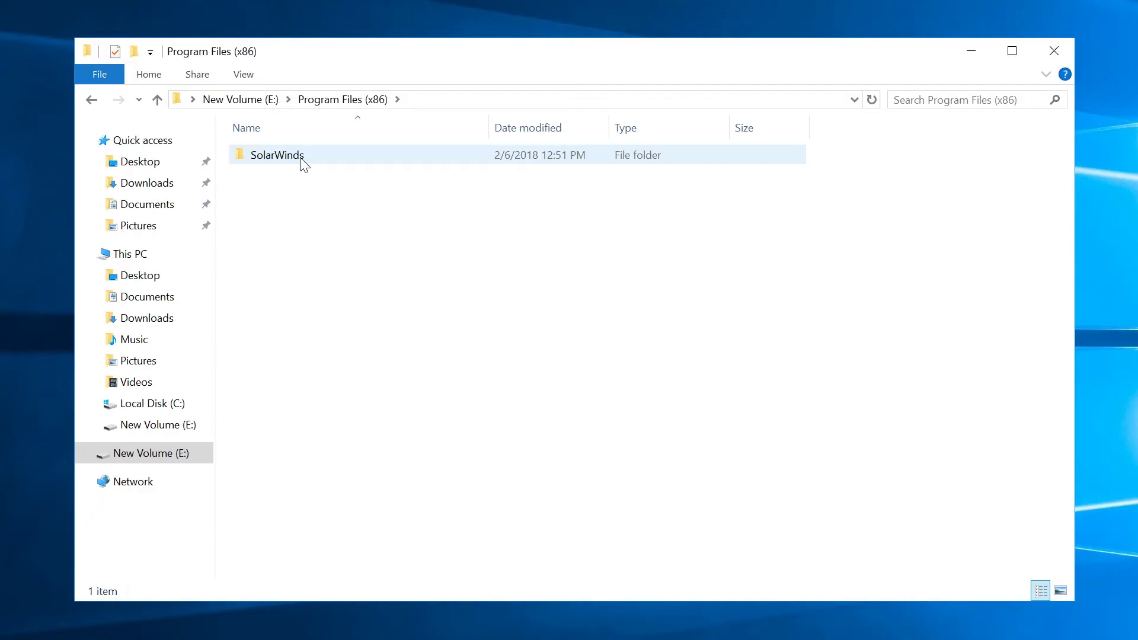
Copy the Reports folder from SolarWinds\Orion and paste it onto the desktop.
{"action": "double_click", "coordinate": [301, 156]}
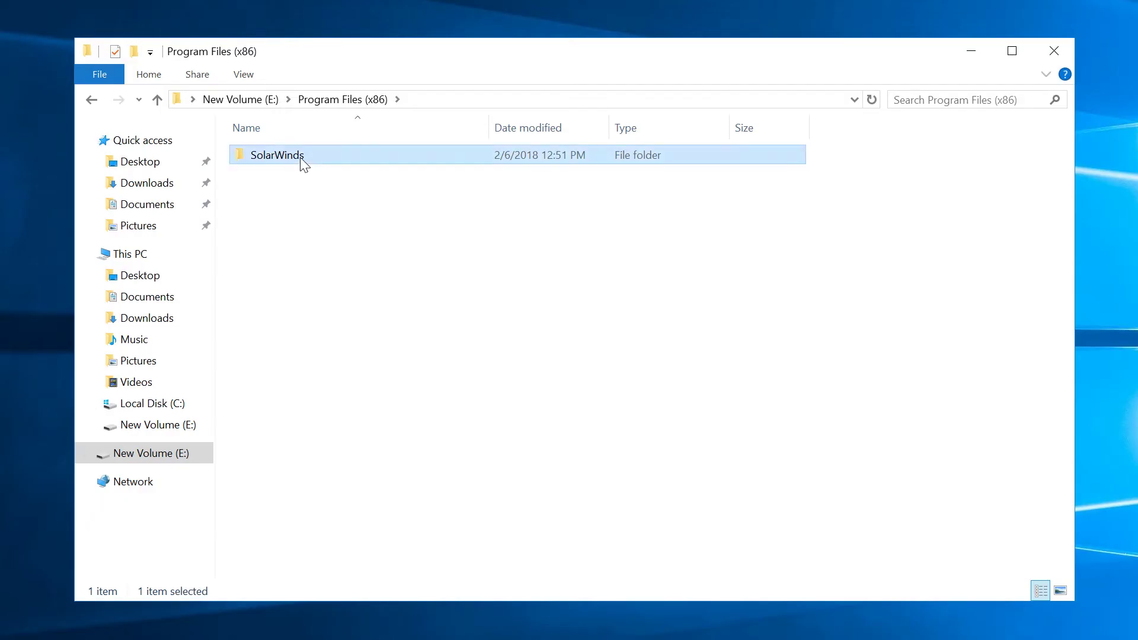
{"action": "double_click", "coordinate": [302, 159]}
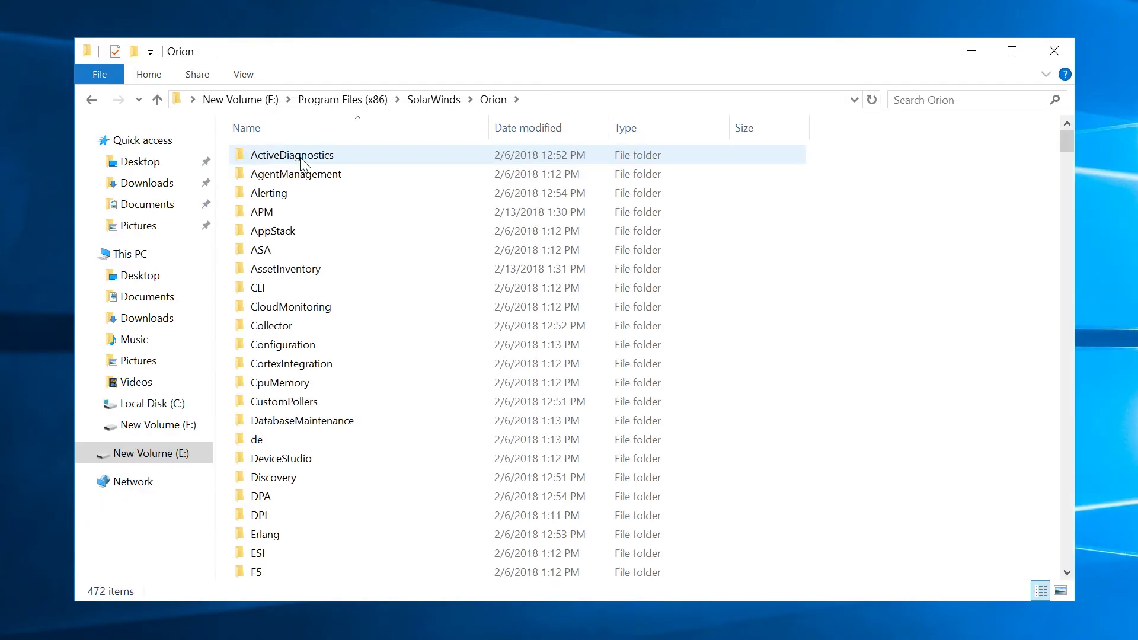
{"action": "scroll", "coordinate": [482, 346], "scroll_direction": "down", "scroll_amount": 10}
{"action": "scroll", "coordinate": [483, 340], "scroll_direction": "down", "scroll_amount": 6}
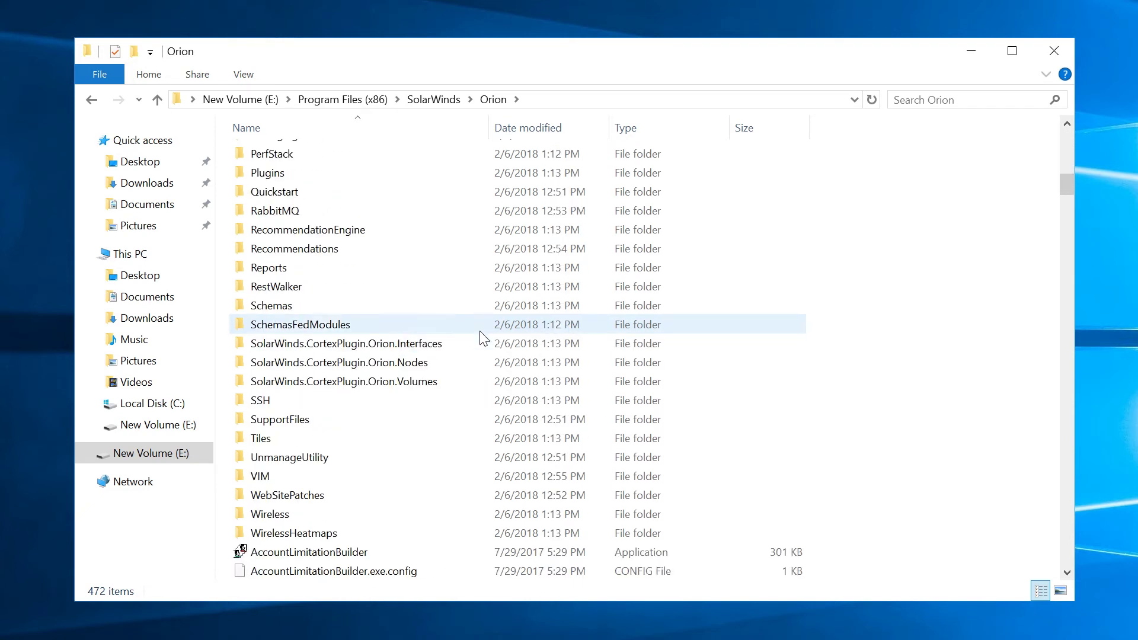
{"action": "right_click", "coordinate": [272, 268]}
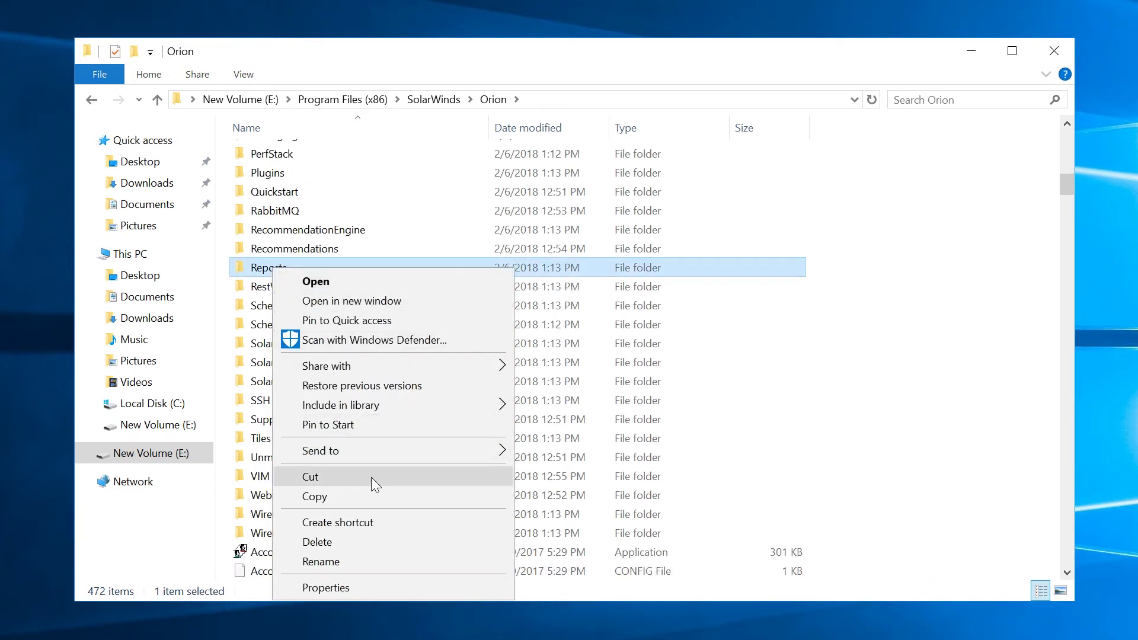
{"action": "left_click", "coordinate": [376, 498]}
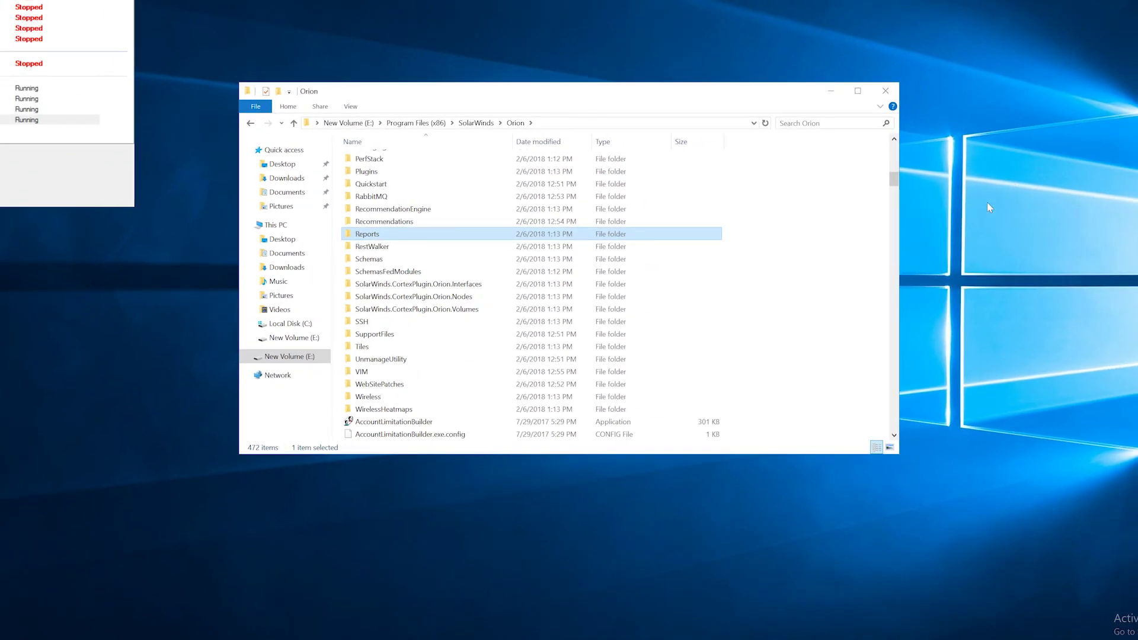
{"action": "right_click", "coordinate": [987, 202]}
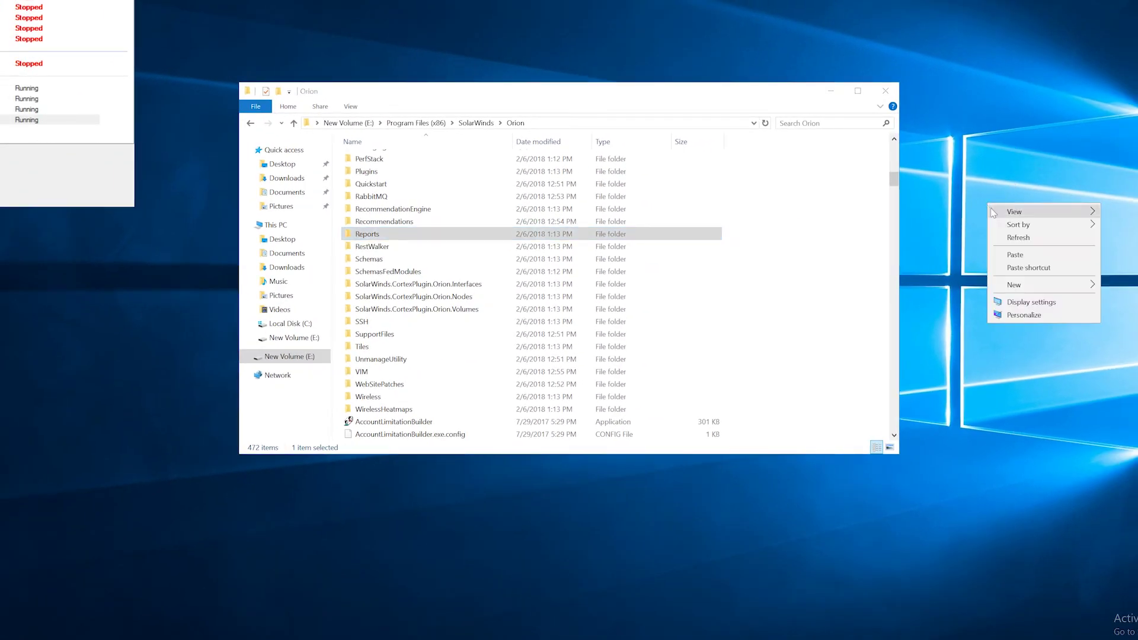
{"action": "left_click", "coordinate": [1015, 255]}
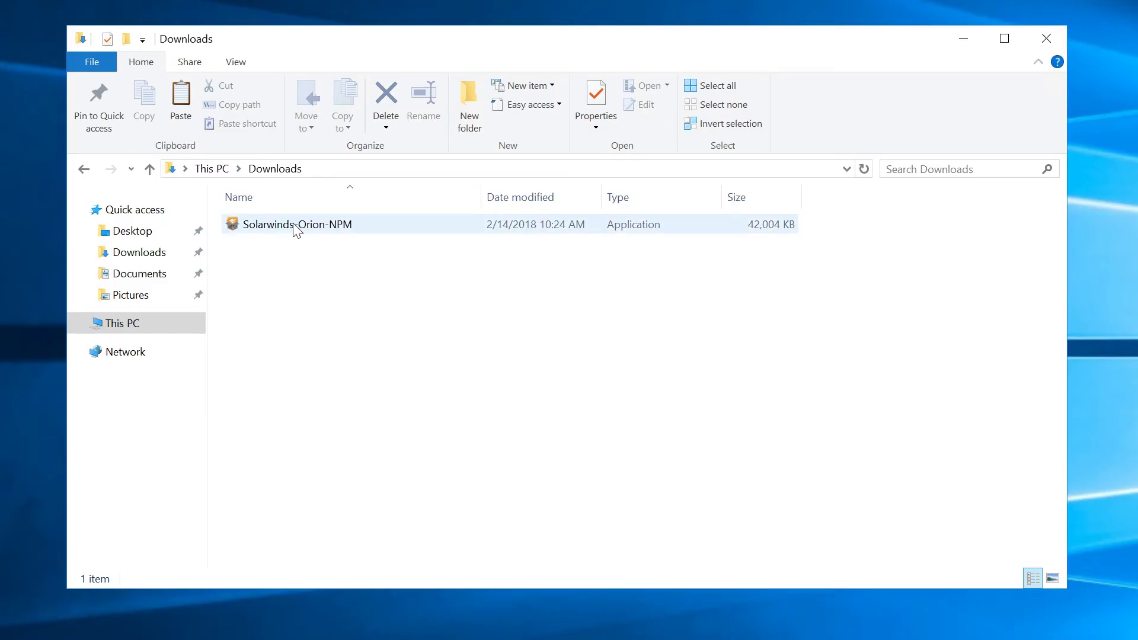
Run the Solarwinds-Orion-NPM installer as administrator and choose Standard Installation.
{"action": "right_click", "coordinate": [294, 225]}
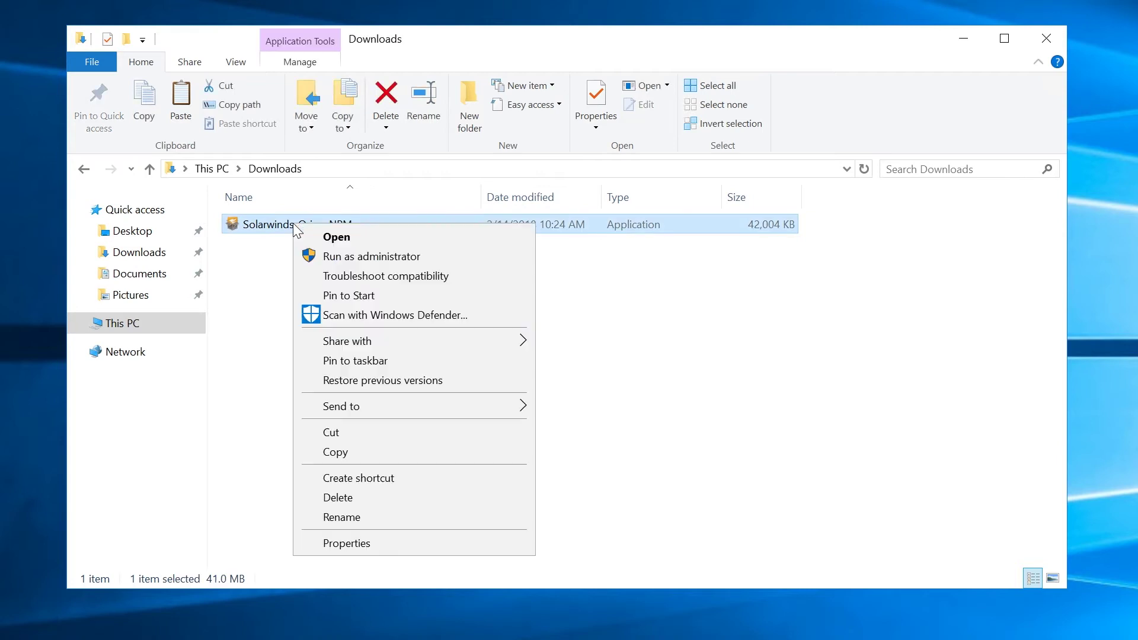
{"action": "left_click", "coordinate": [339, 256]}
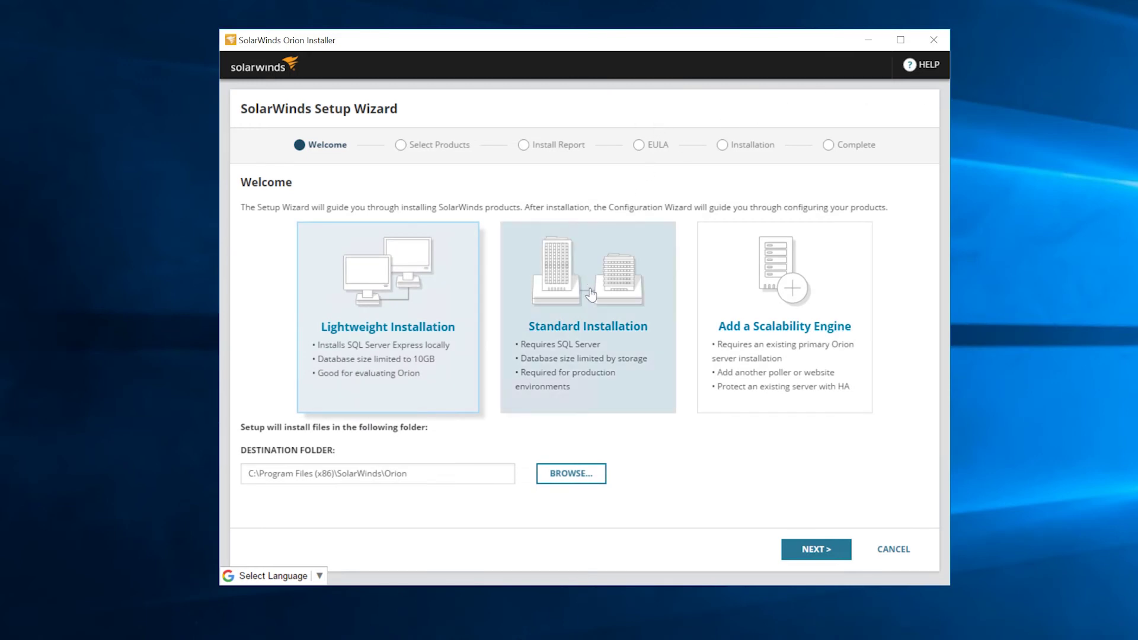
{"action": "left_click", "coordinate": [591, 293]}
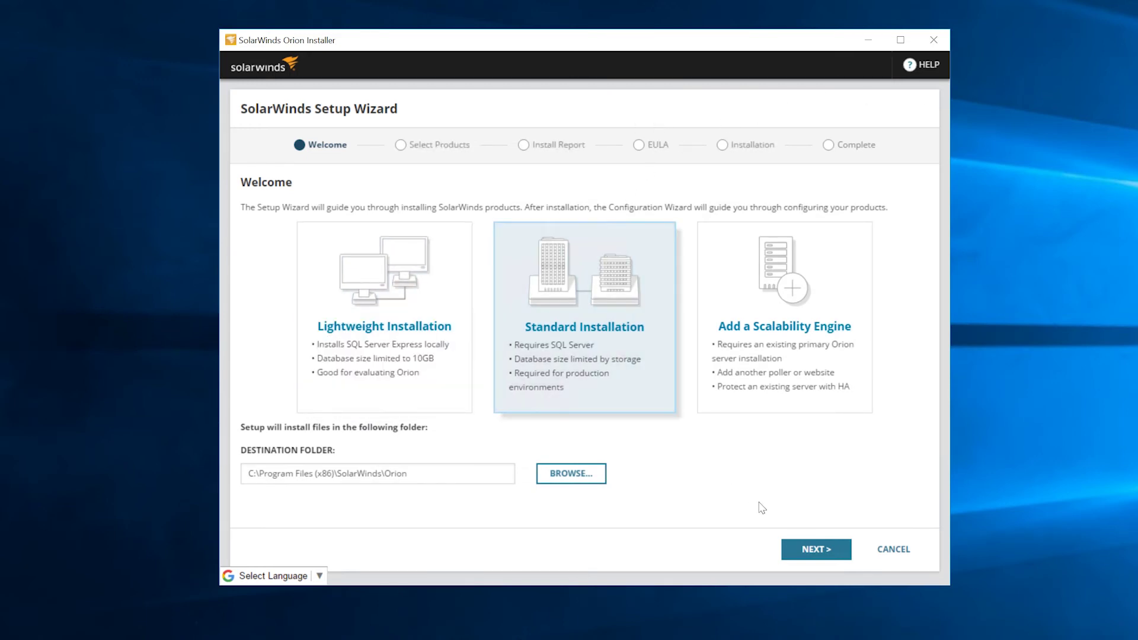
{"action": "left_click", "coordinate": [804, 550]}
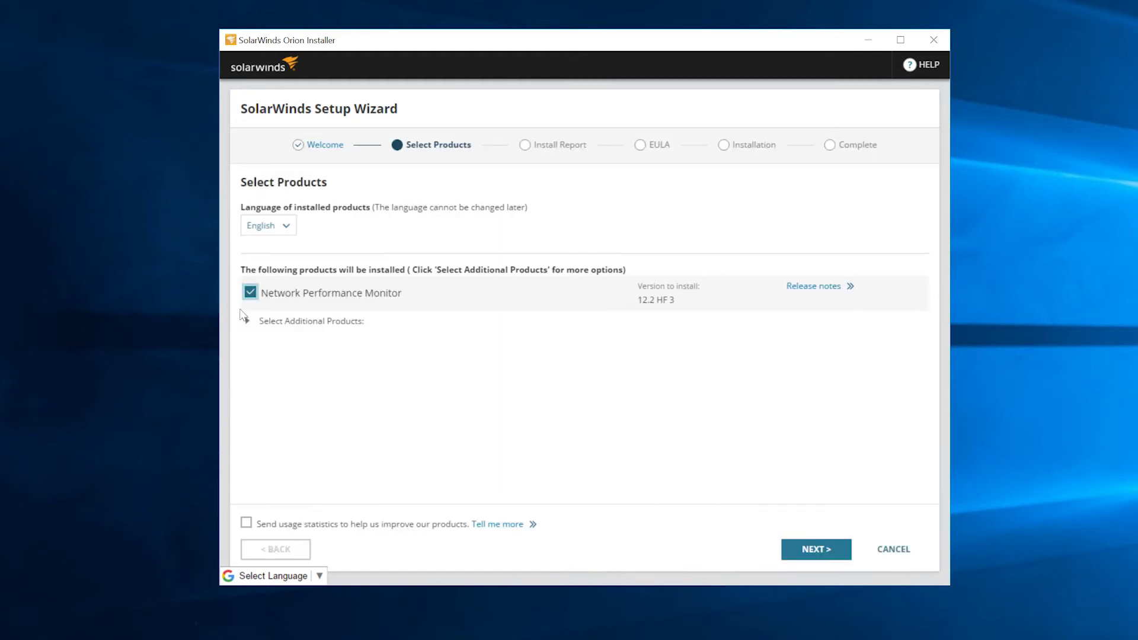
Add Server & Application Monitor and Virtualization Manager, accept the EULA, and start installing.
{"action": "left_click", "coordinate": [249, 324]}
{"action": "left_click", "coordinate": [265, 457]}
{"action": "scroll", "coordinate": [264, 427], "scroll_direction": "down", "scroll_amount": 3}
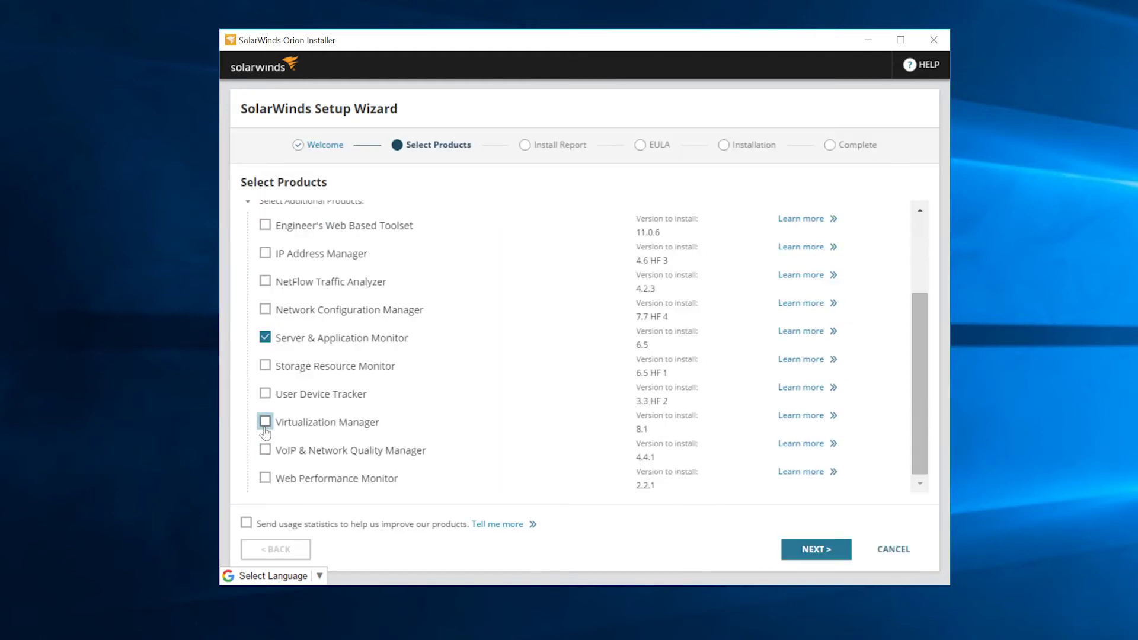
{"action": "left_click", "coordinate": [265, 419]}
{"action": "scroll", "coordinate": [264, 429], "scroll_direction": "down", "scroll_amount": 3}
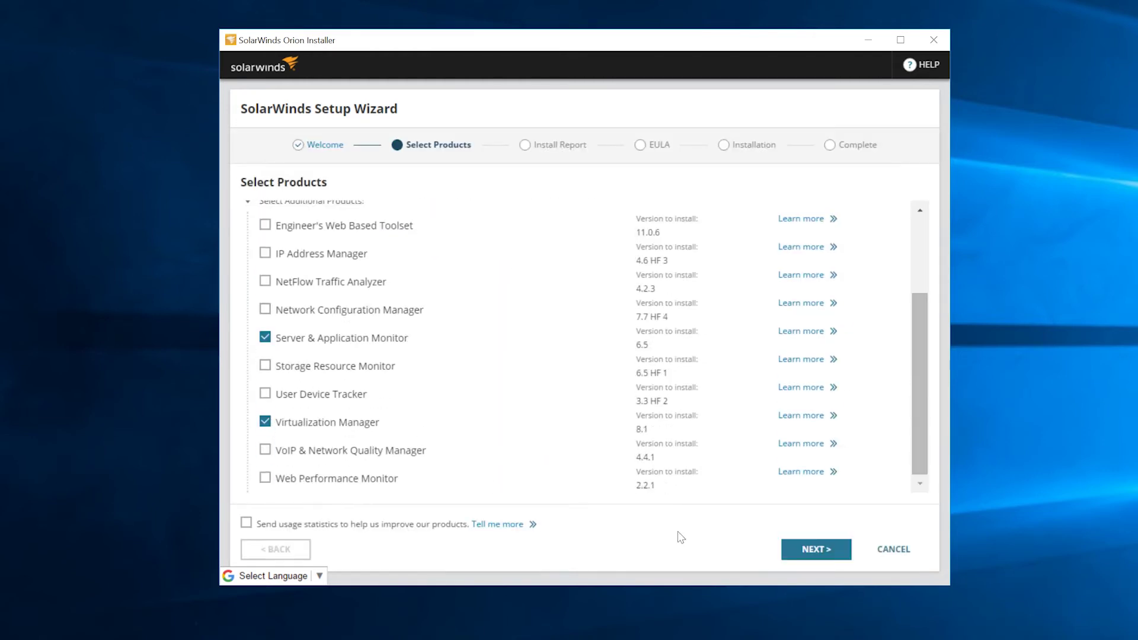
{"action": "left_click", "coordinate": [812, 549]}
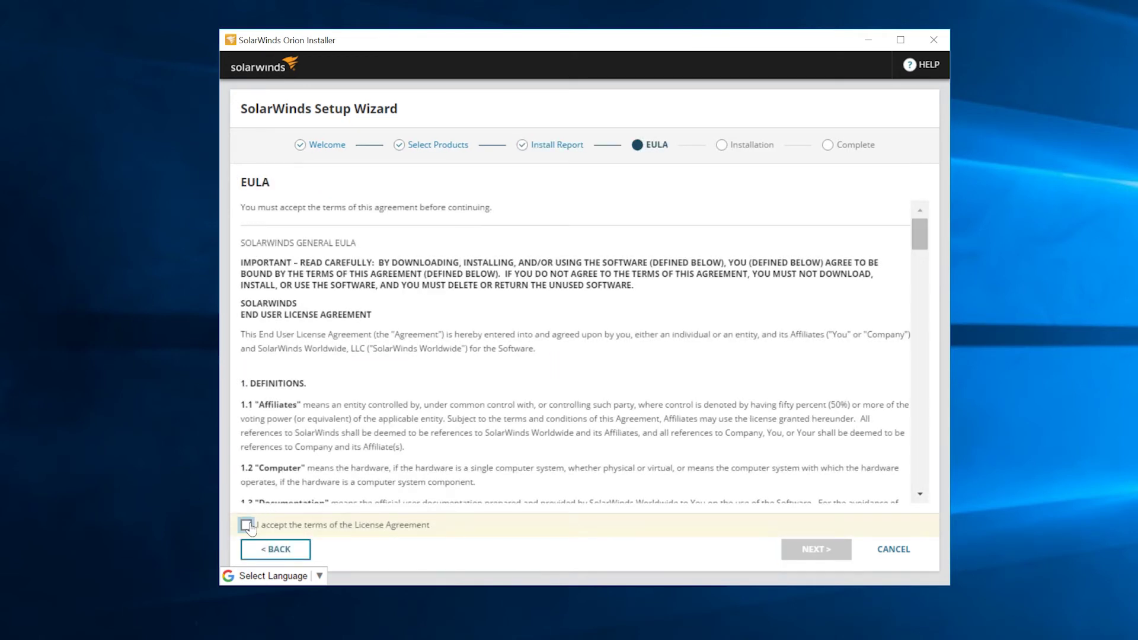
{"action": "left_click", "coordinate": [246, 525]}
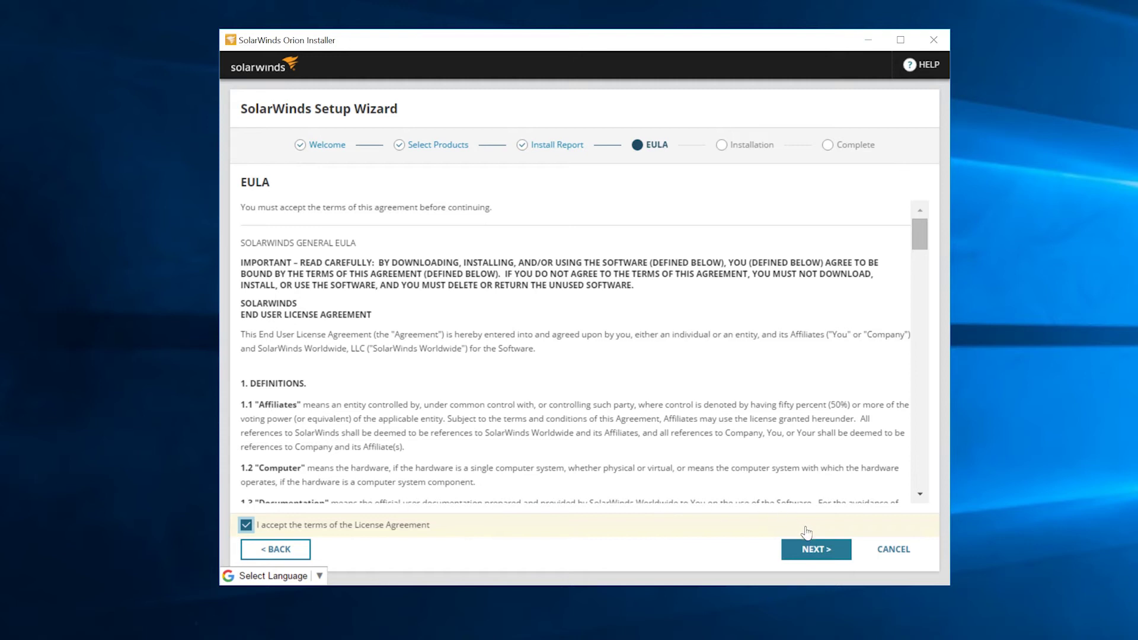
{"action": "left_click", "coordinate": [816, 550]}
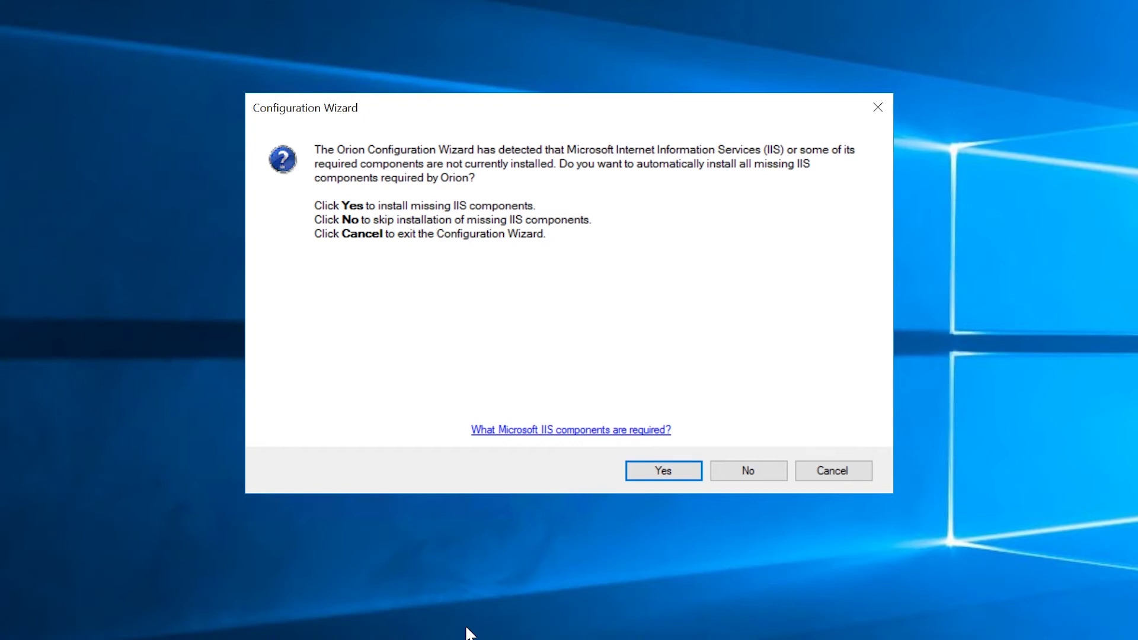
Install the missing IIS components, then cancel and confirm exiting the Configuration Wizard.
{"action": "left_click", "coordinate": [655, 473]}
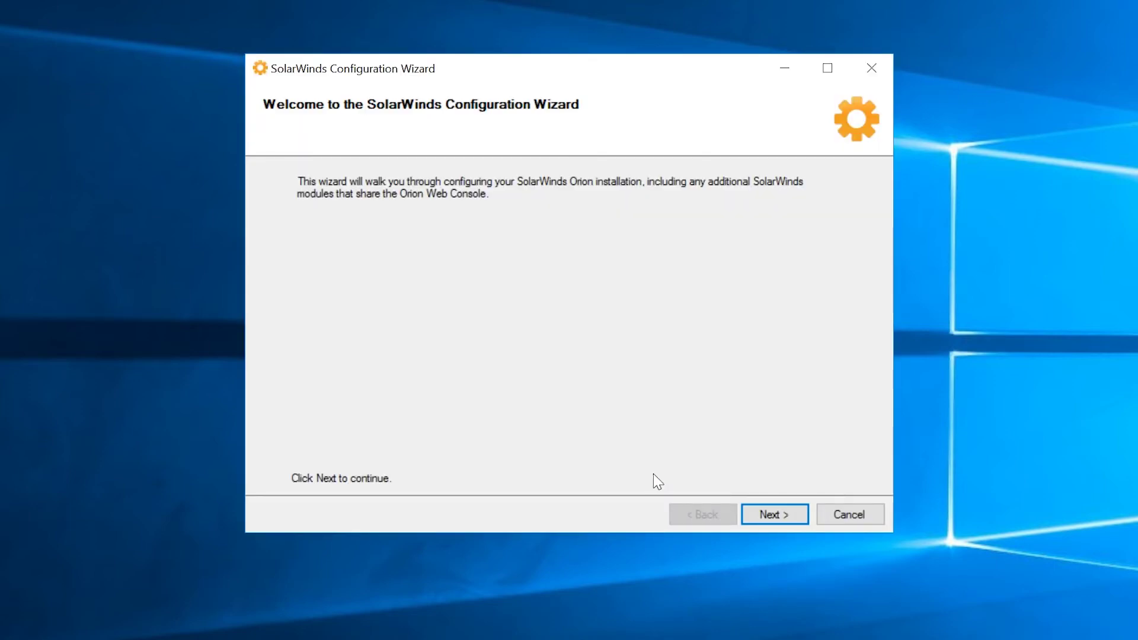
{"action": "left_click", "coordinate": [849, 515]}
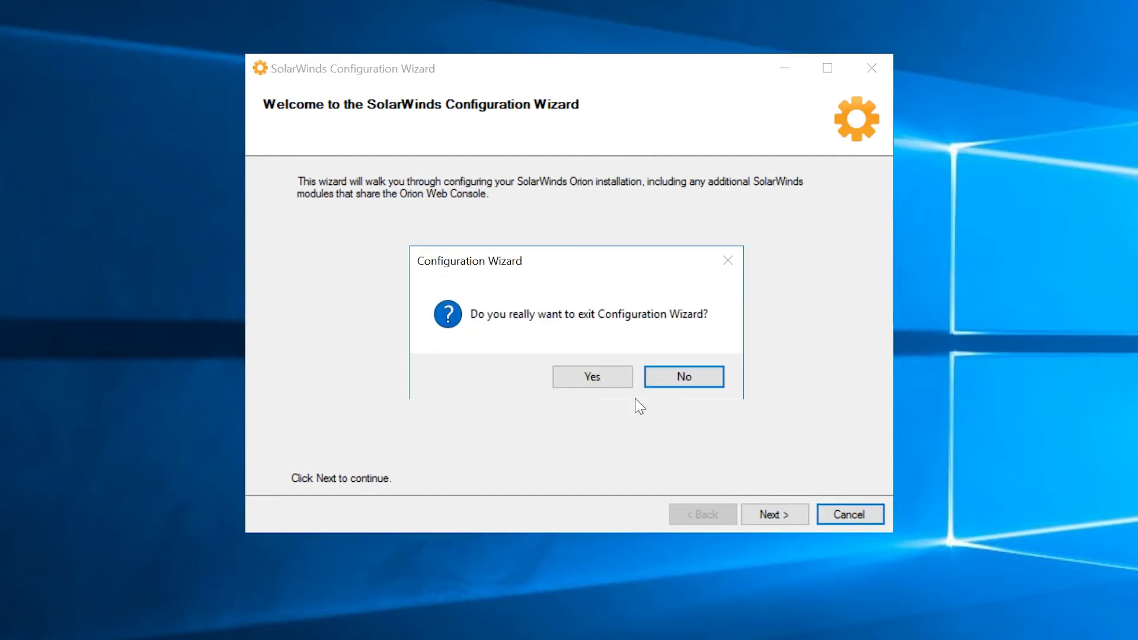
{"action": "left_click", "coordinate": [589, 378]}
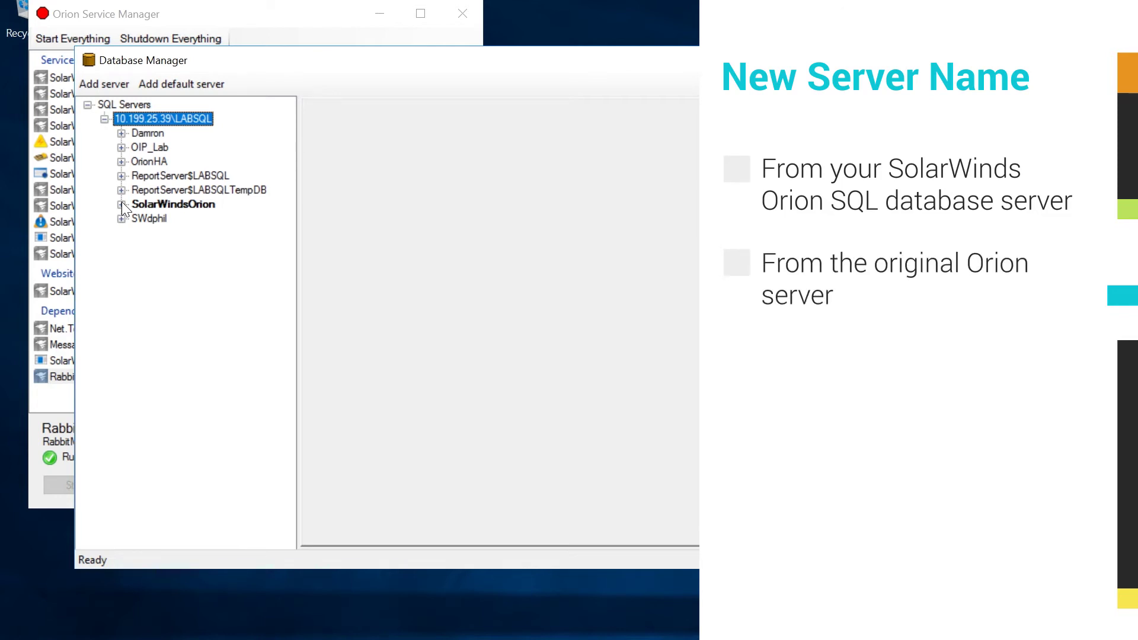
Open a new query on SolarWindsOrion holding the script renaming hostname 'Server1' to 'Server2'.
{"action": "right_click", "coordinate": [152, 203]}
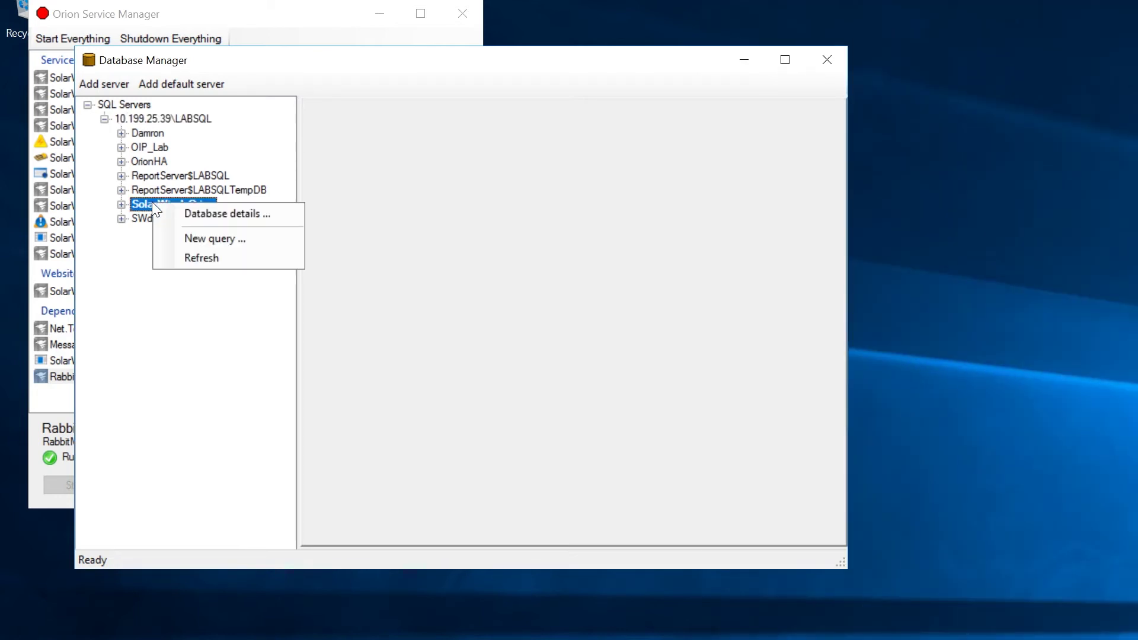
{"action": "left_click", "coordinate": [200, 238]}
{"action": "key", "text": "ctrl+v"}
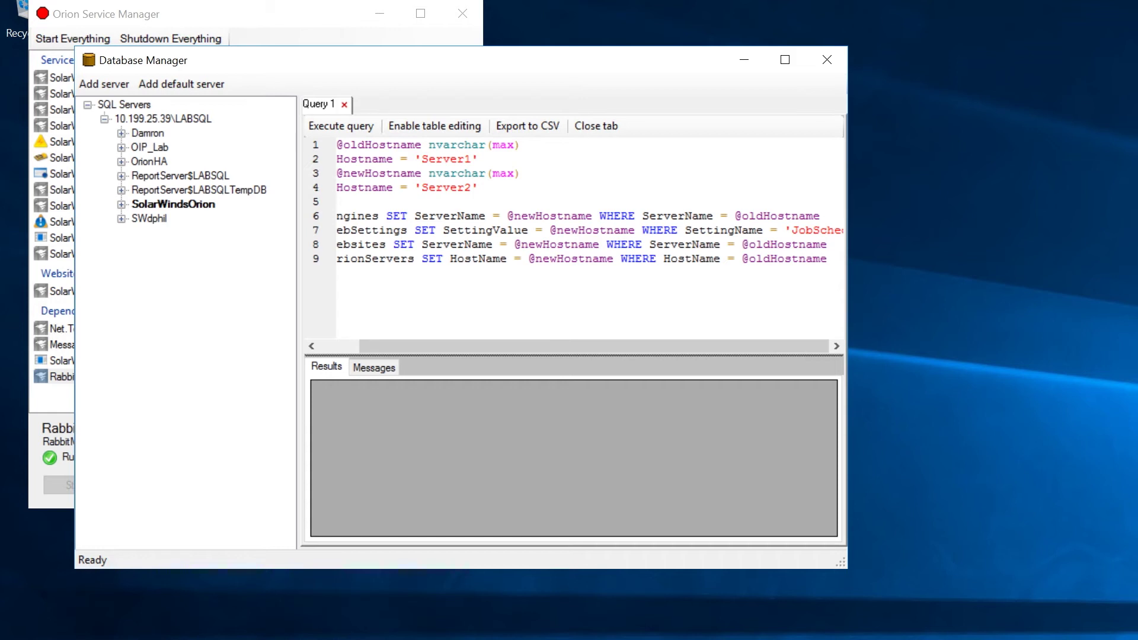
{"action": "left_click", "coordinate": [122, 204]}
Query the Engines table and copy its ServerName value SUPPORT-0575.
{"action": "left_click_drag", "start_coordinate": [288, 112], "coordinate": [315, 314]}
{"action": "double_click", "coordinate": [164, 117]}
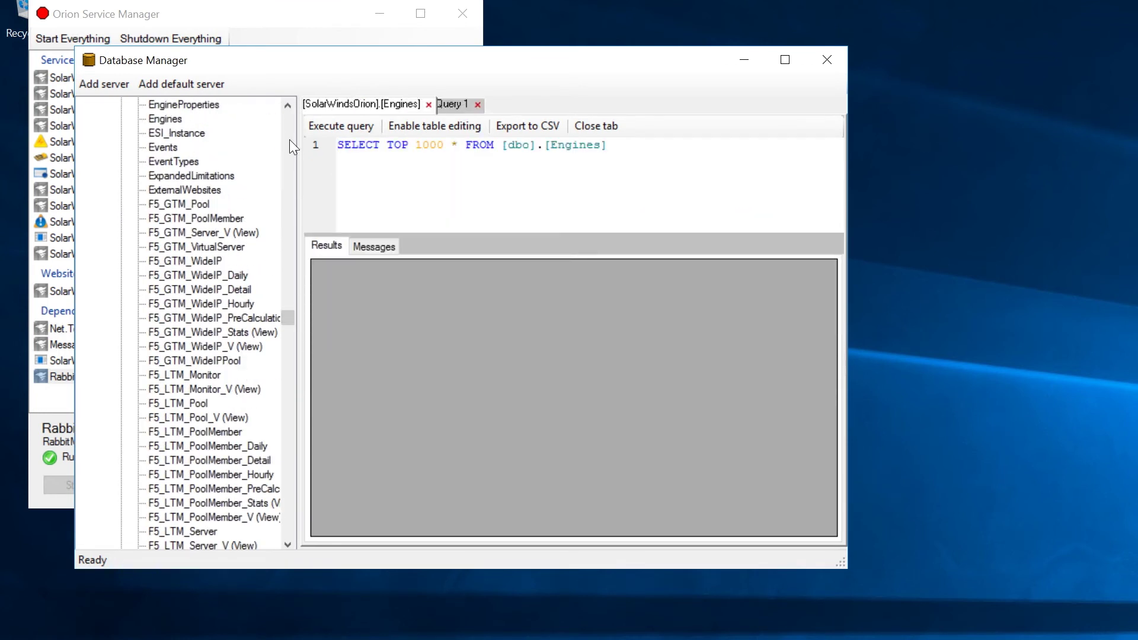
{"action": "left_click", "coordinate": [340, 128]}
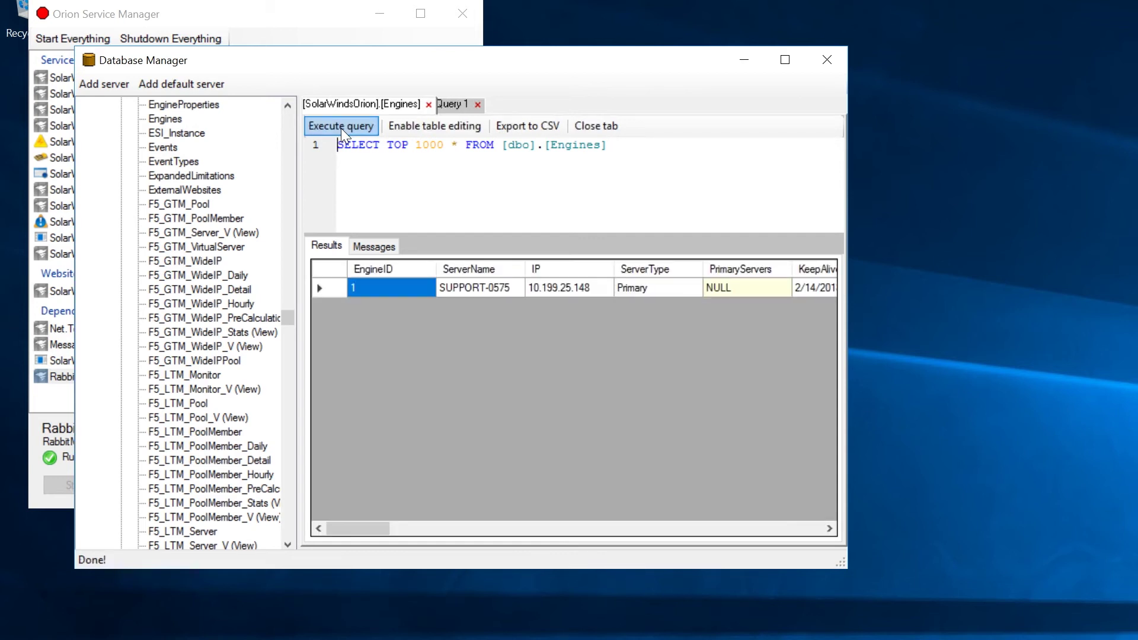
{"action": "left_click", "coordinate": [472, 289]}
{"action": "right_click", "coordinate": [472, 289]}
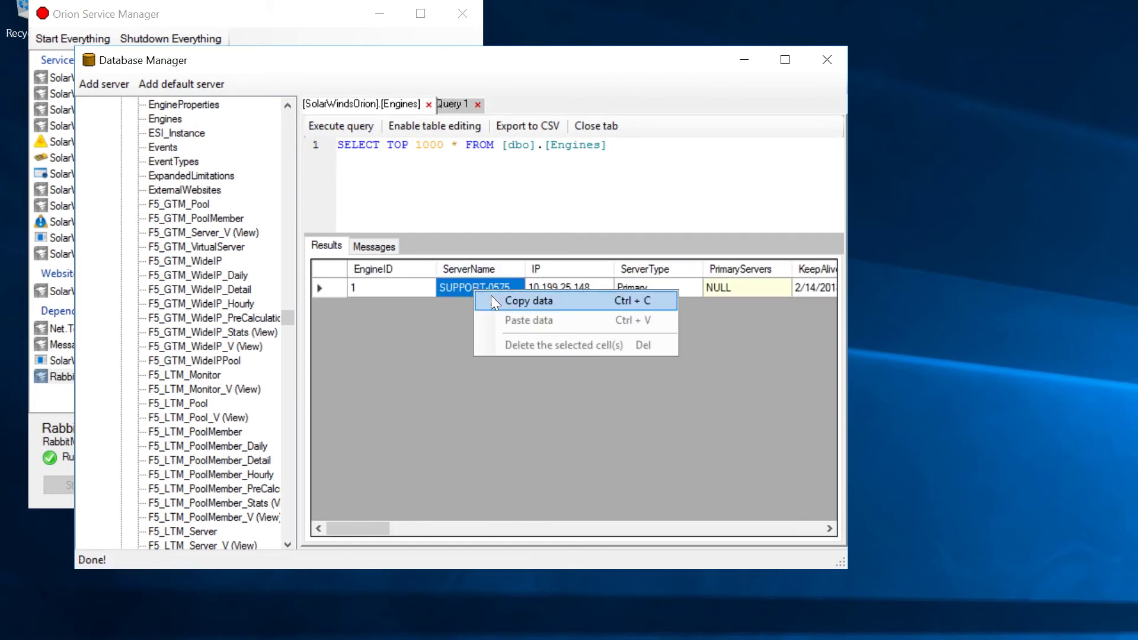
{"action": "left_click", "coordinate": [491, 296]}
{"action": "left_click", "coordinate": [453, 103]}
{"action": "left_click_drag", "start_coordinate": [421, 159], "coordinate": [471, 189]}
{"action": "right_click", "coordinate": [467, 164]}
{"action": "left_click", "coordinate": [508, 261]}
{"action": "type", "text": "SUPPORT-0574"}
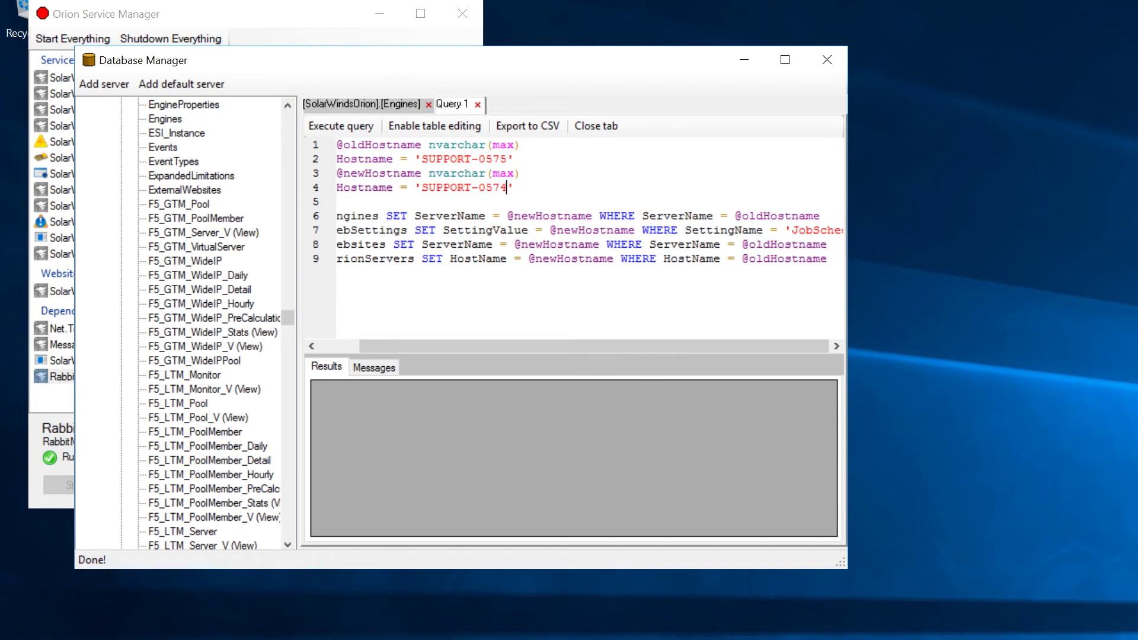
{"action": "left_click", "coordinate": [351, 127]}
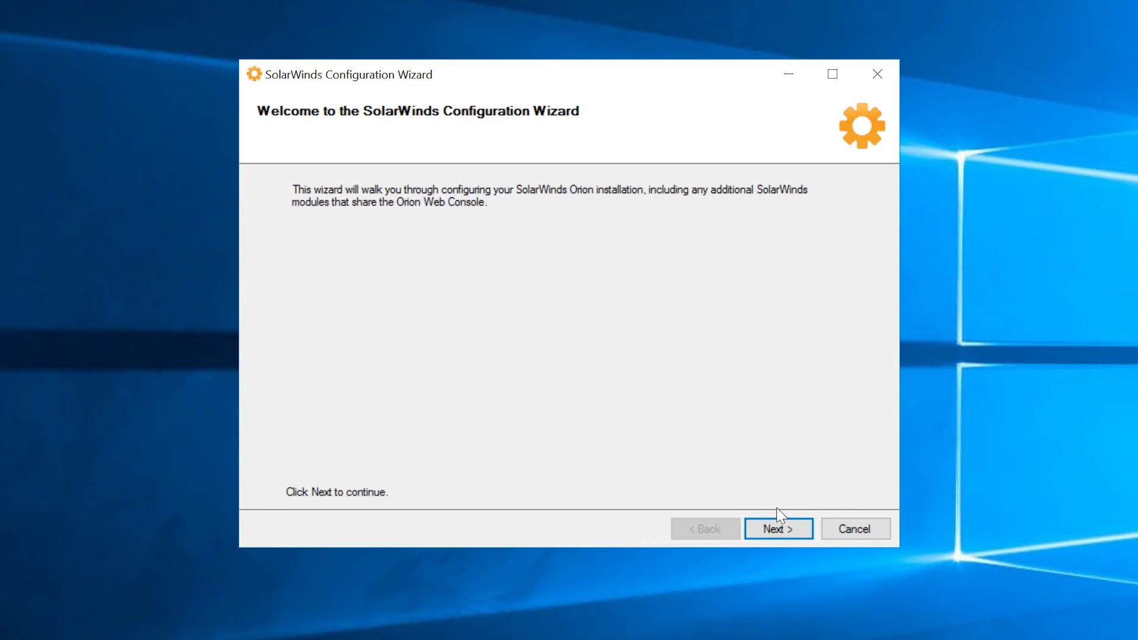
Connect to SQL server 10.199.25.39\LABSQL using the SolarWindsOrionDatabaseUser SQL login and its password.
{"action": "left_click", "coordinate": [777, 529]}
{"action": "left_click", "coordinate": [591, 187]}
{"action": "type", "text": "10"}
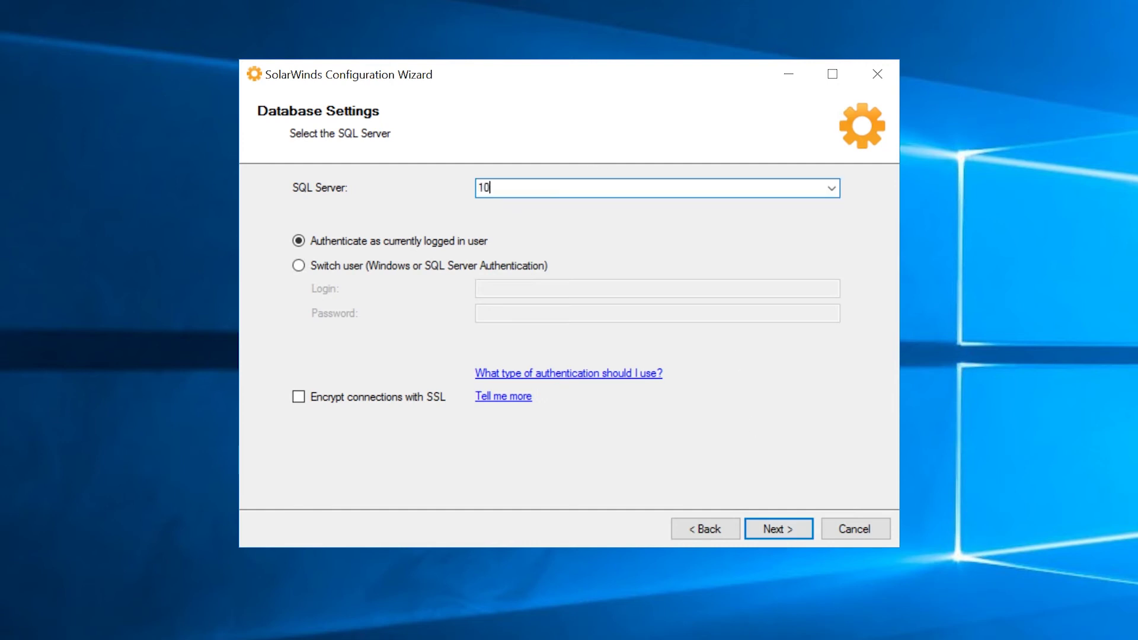
{"action": "type", "text": ".199.25.39\\LABSQL"}
{"action": "left_click", "coordinate": [298, 266]}
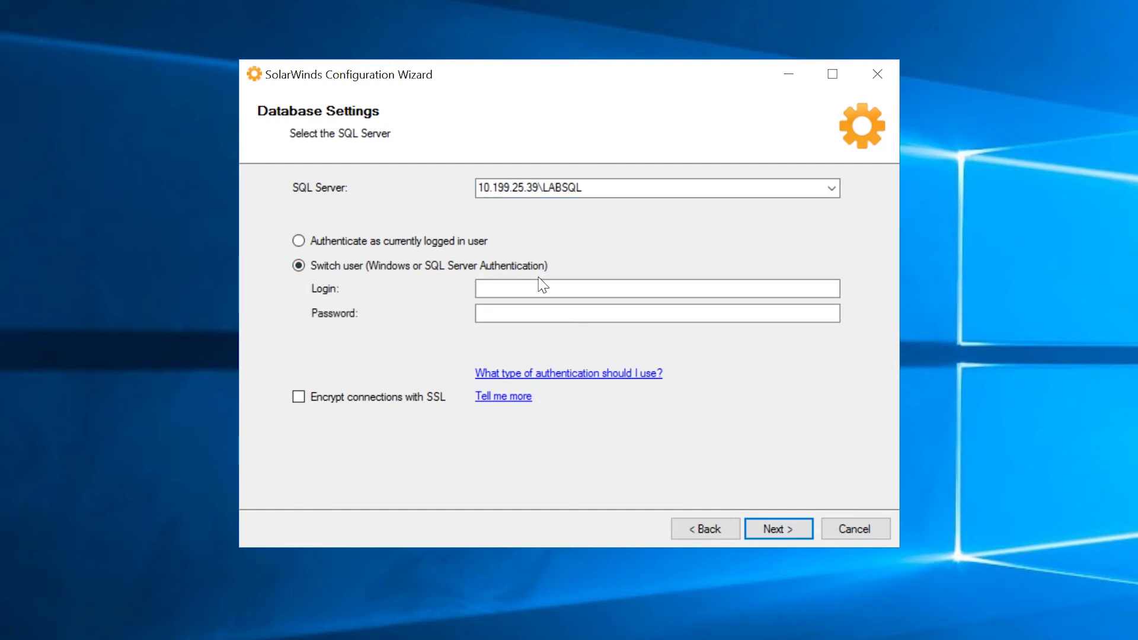
{"action": "left_click", "coordinate": [540, 286]}
{"action": "type", "text": "SolarWindsOrionDatabaseUser"}
{"action": "key", "text": "Tab"}
{"action": "type", "text": "*********"}
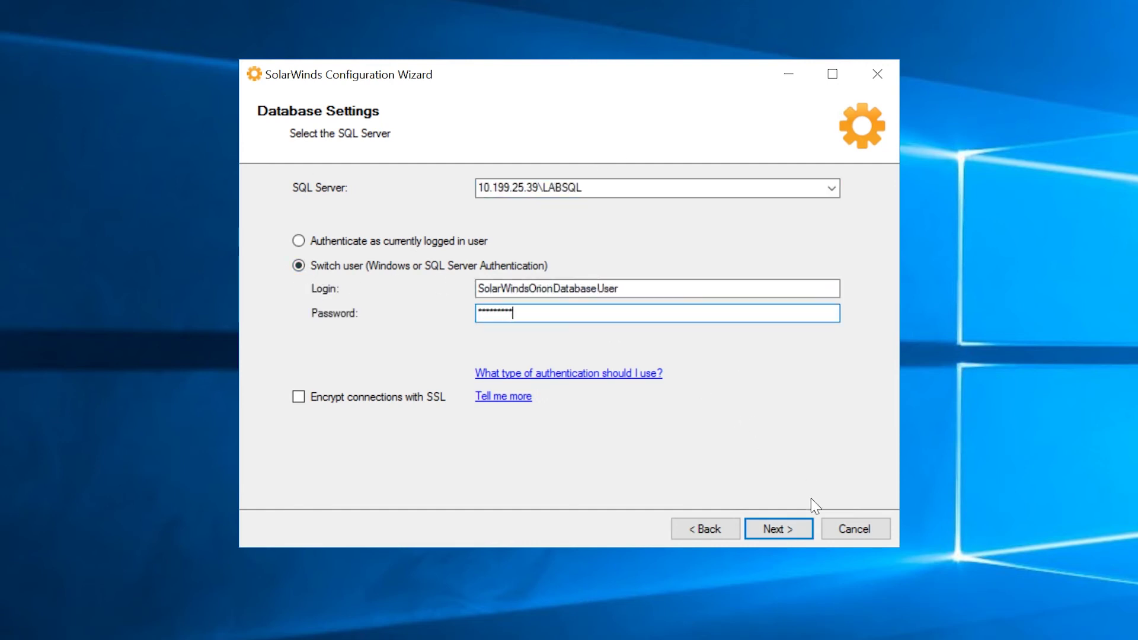
{"action": "left_click", "coordinate": [795, 537]}
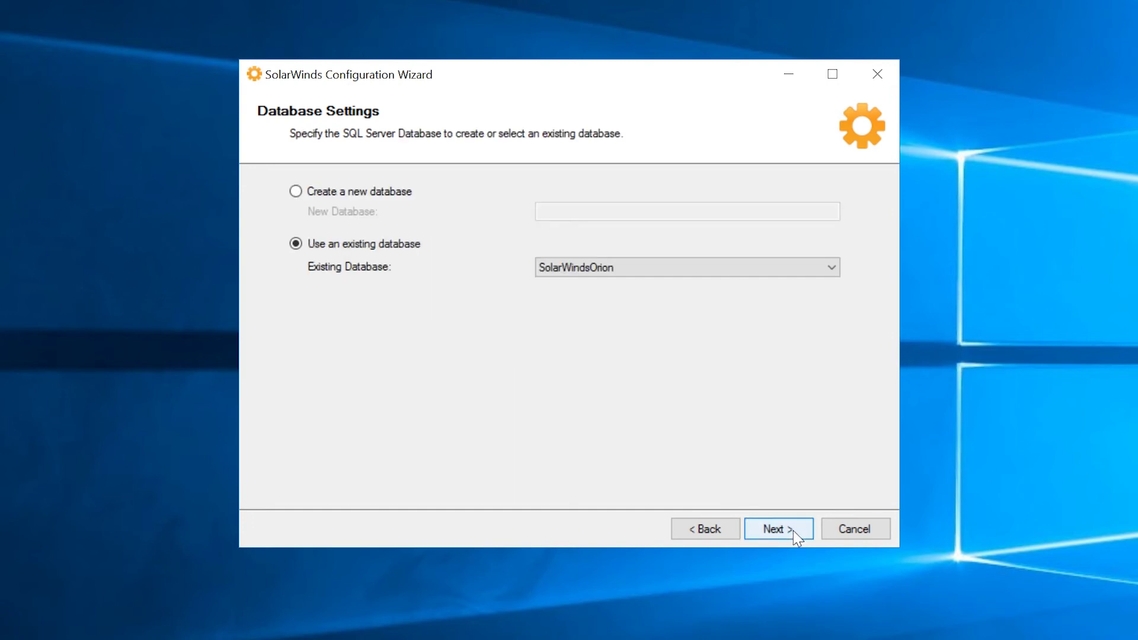
Keep the existing SolarWindsOrion database and account, accepting the hostname HA warning.
{"action": "left_click", "coordinate": [796, 536]}
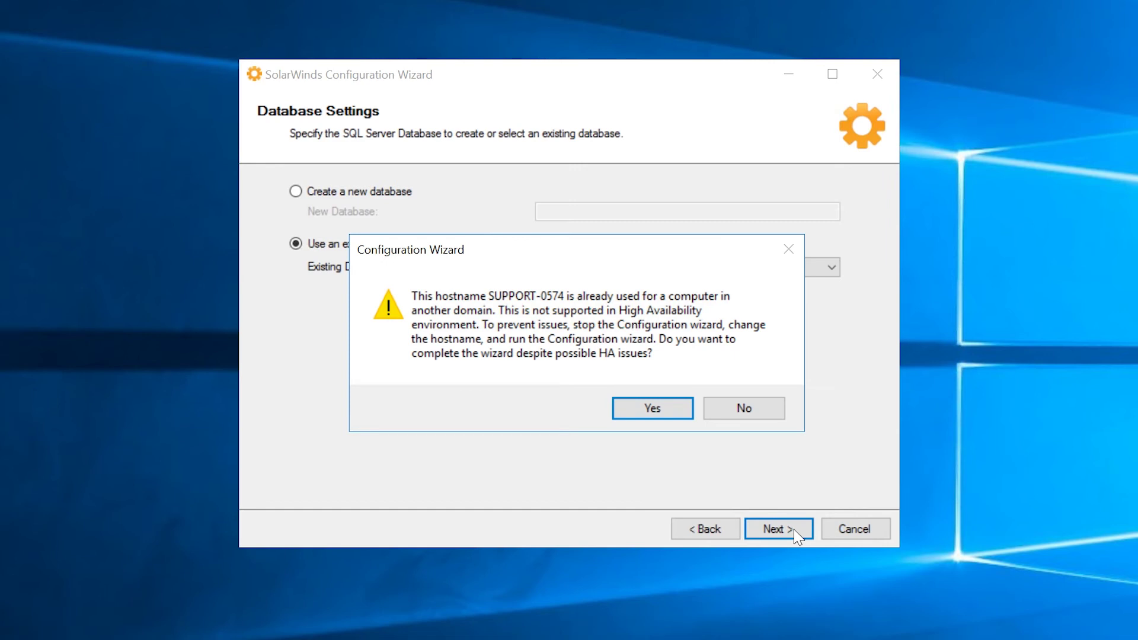
{"action": "left_click", "coordinate": [661, 408]}
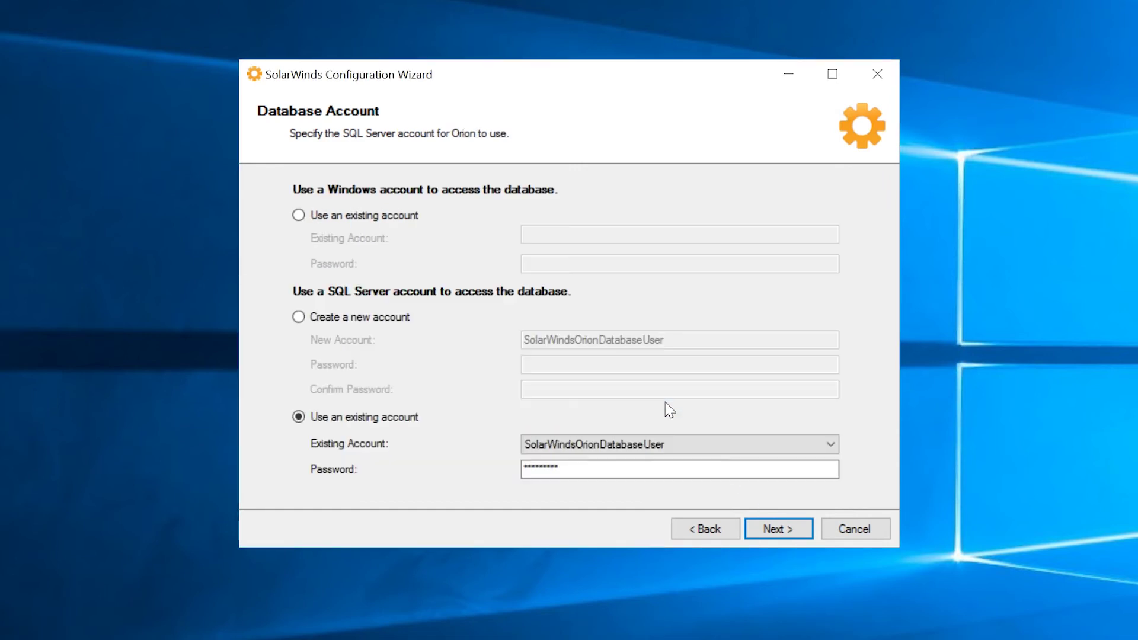
{"action": "left_click", "coordinate": [779, 537]}
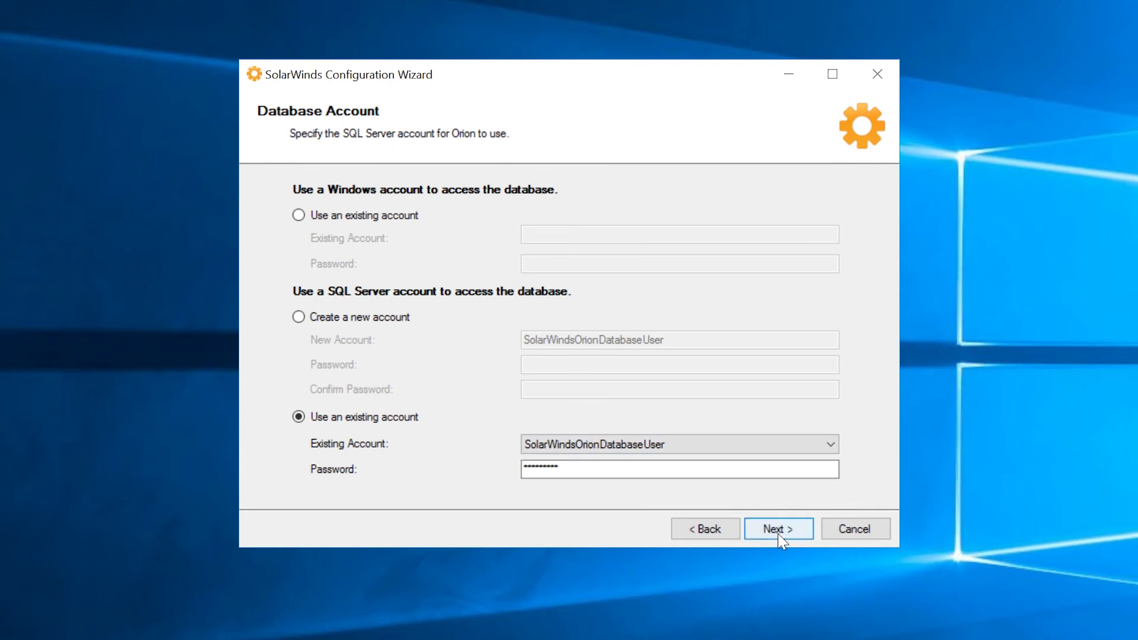
Accept website and services settings, allow C:\InetPub\SolarWinds and disabling SNMP Trap Service, and finish.
{"action": "left_click", "coordinate": [779, 529]}
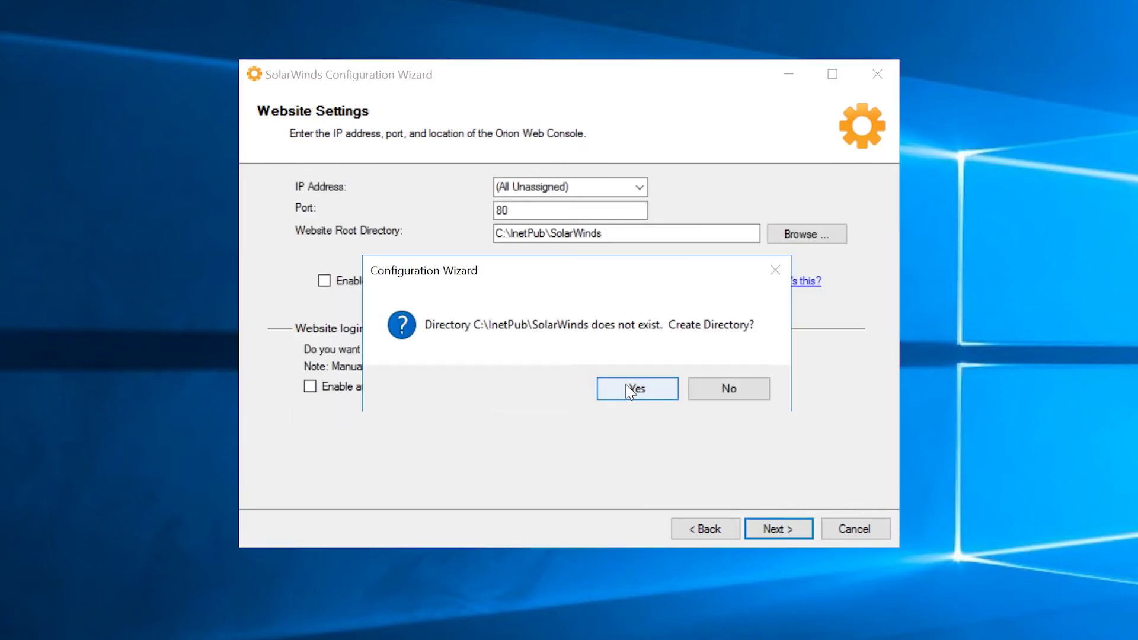
{"action": "left_click", "coordinate": [632, 389]}
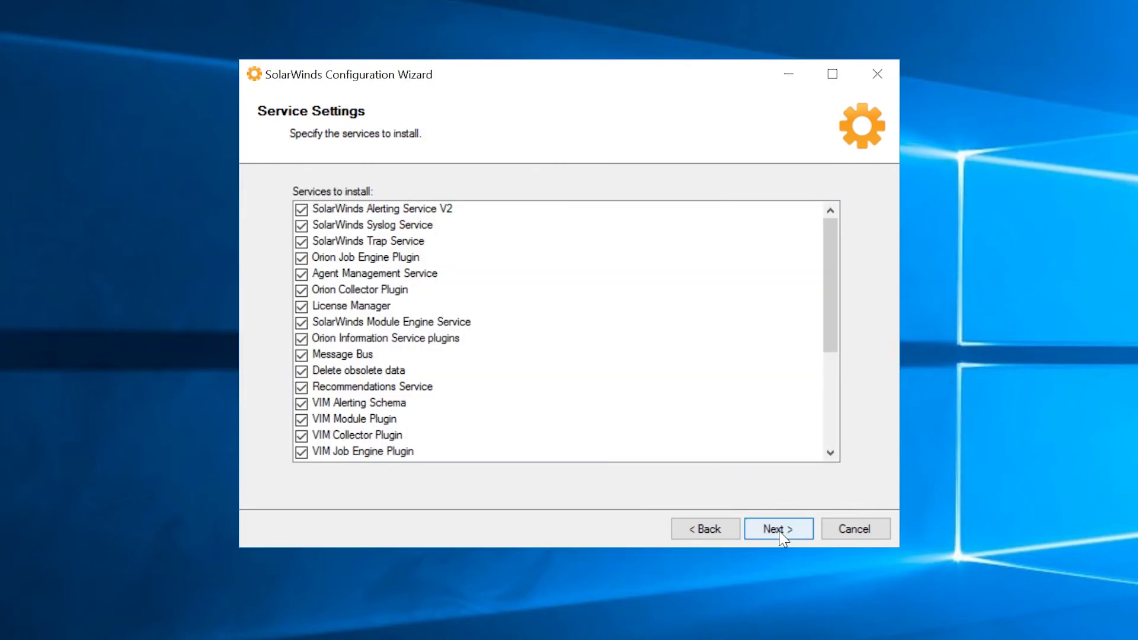
{"action": "left_click", "coordinate": [779, 529]}
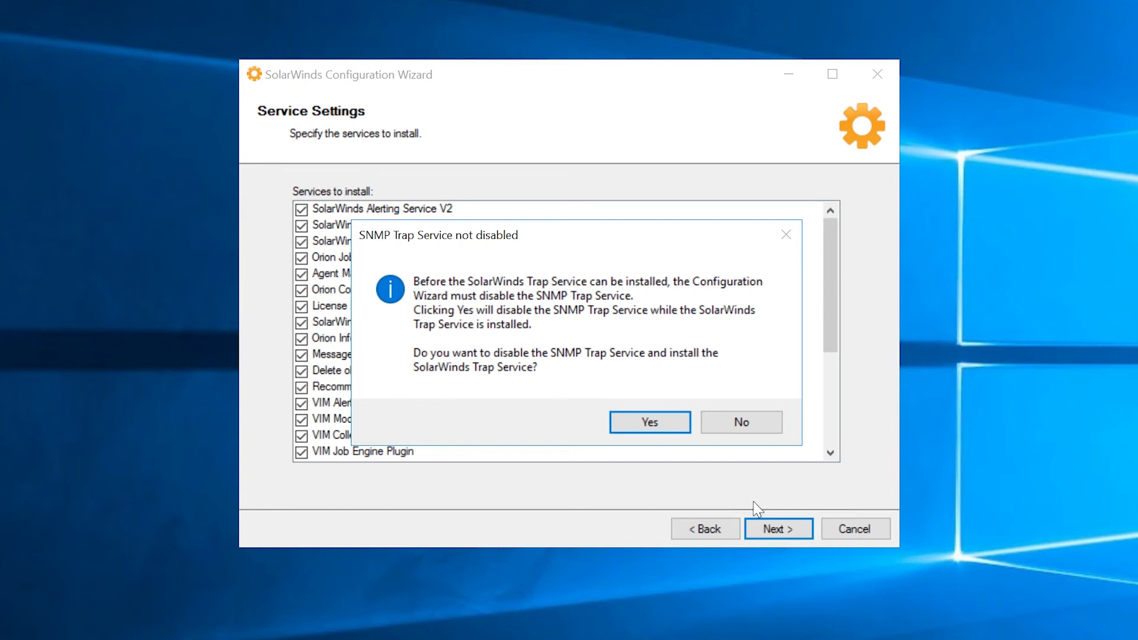
{"action": "left_click", "coordinate": [650, 422]}
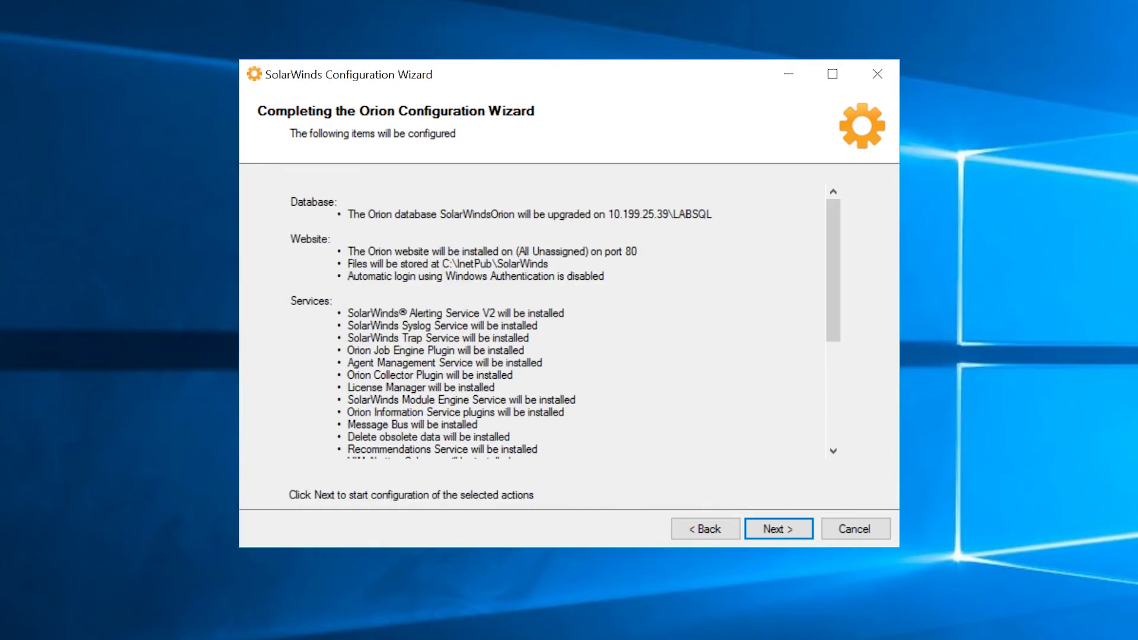
{"action": "left_click", "coordinate": [771, 528]}
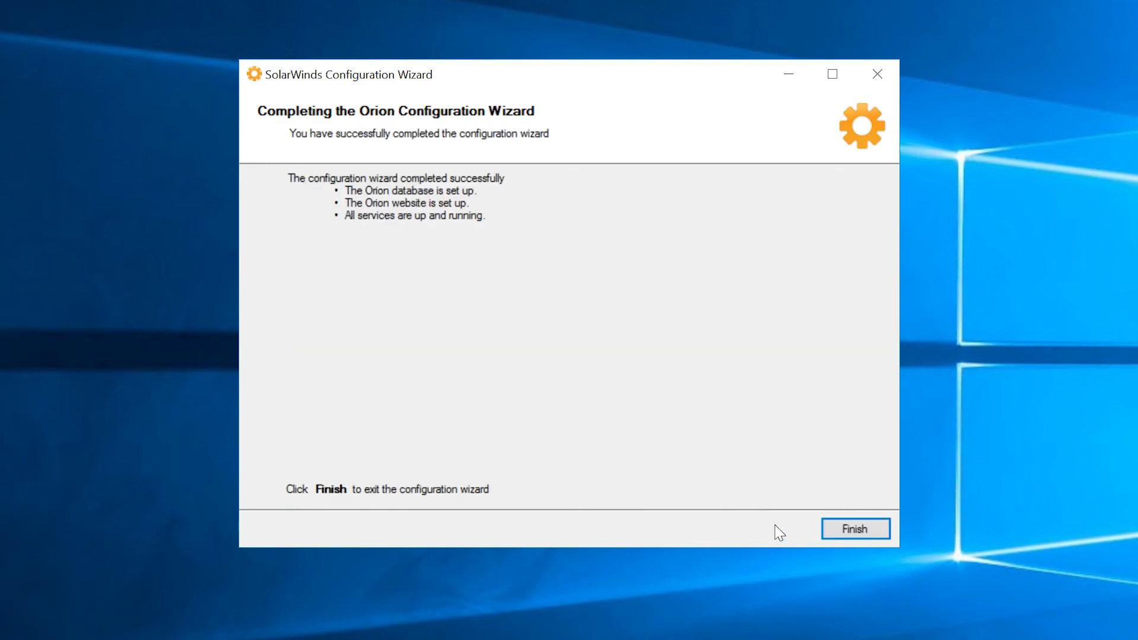
{"action": "left_click", "coordinate": [876, 523]}
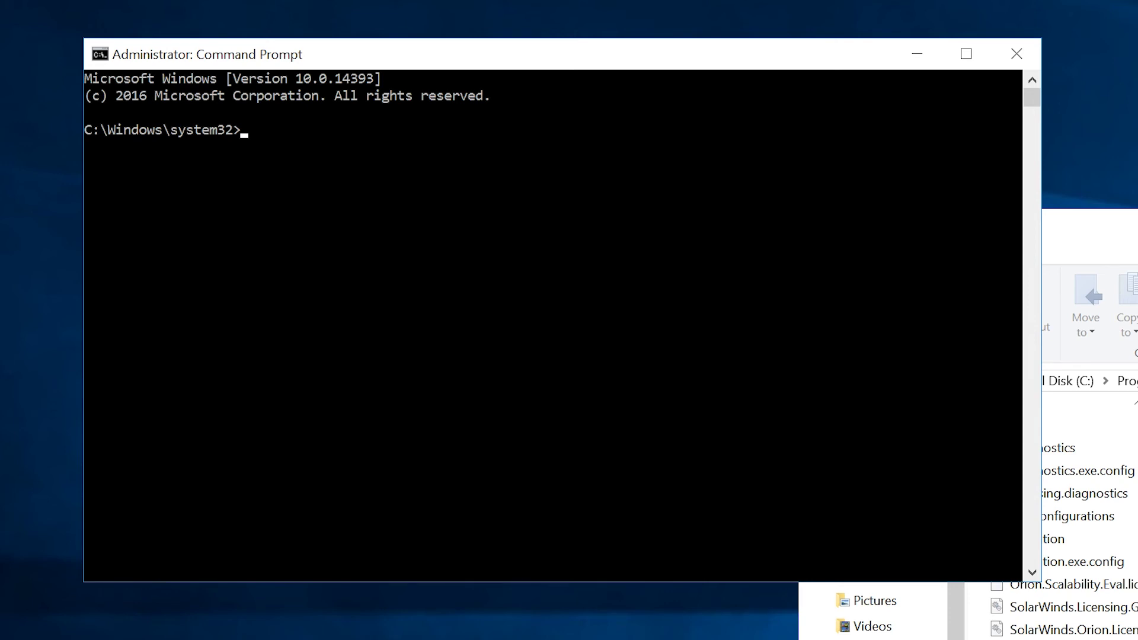
Run Migration.exe /expireall in C:\Program Files (x86)\SolarWinds\Orion\Licensing and confirm with YES.
{"action": "type", "text": "cd"}
{"action": "type", "text": "C:\\Program Files (x86)\\SolarWinds\\Orion\\Licensing"}
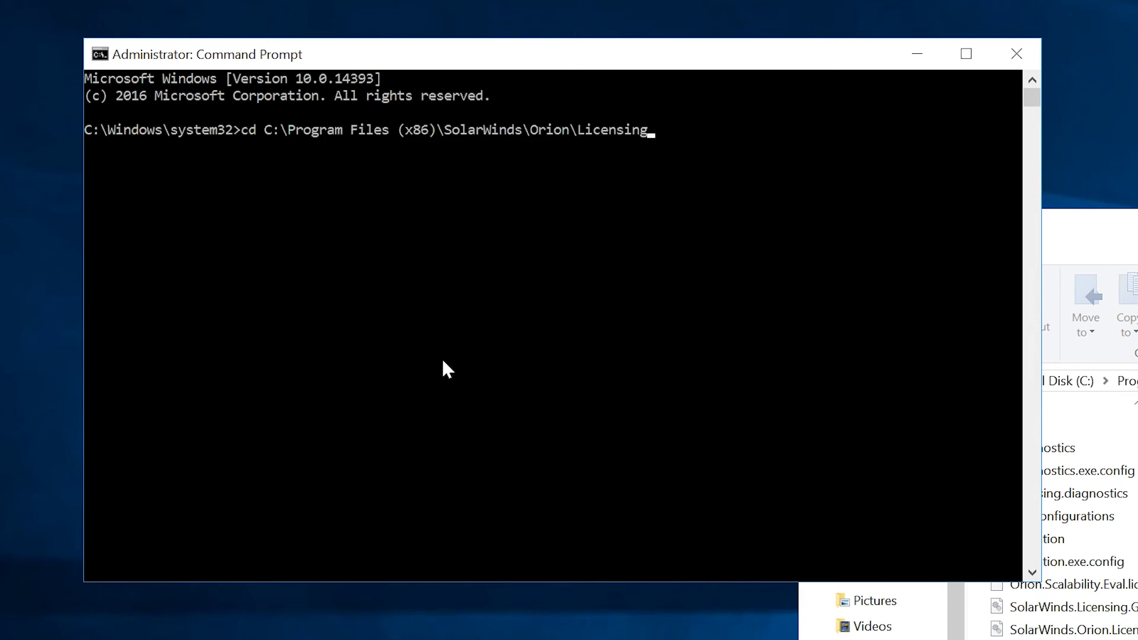
{"action": "key", "text": "Return"}
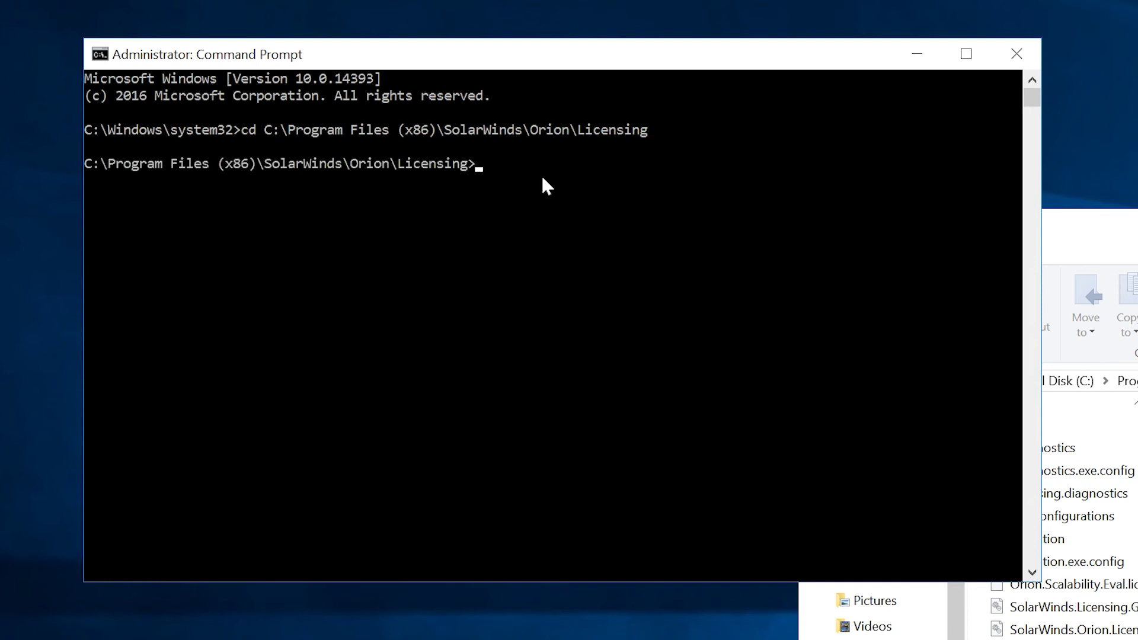
{"action": "type", "text": "Migration.exe /expireall"}
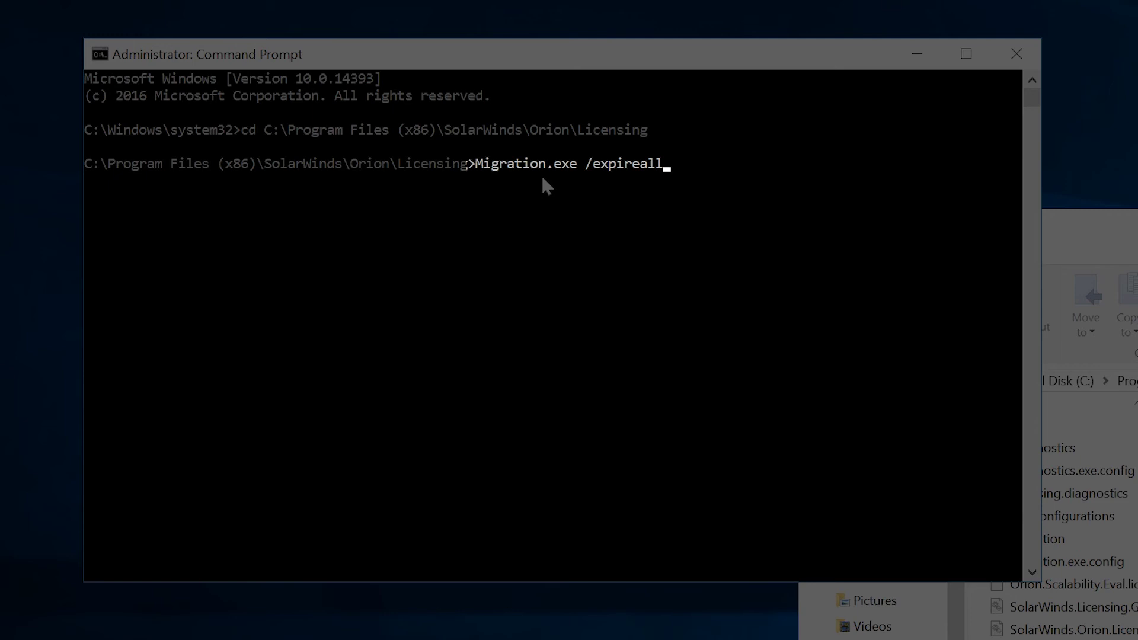
{"action": "key", "text": "Return"}
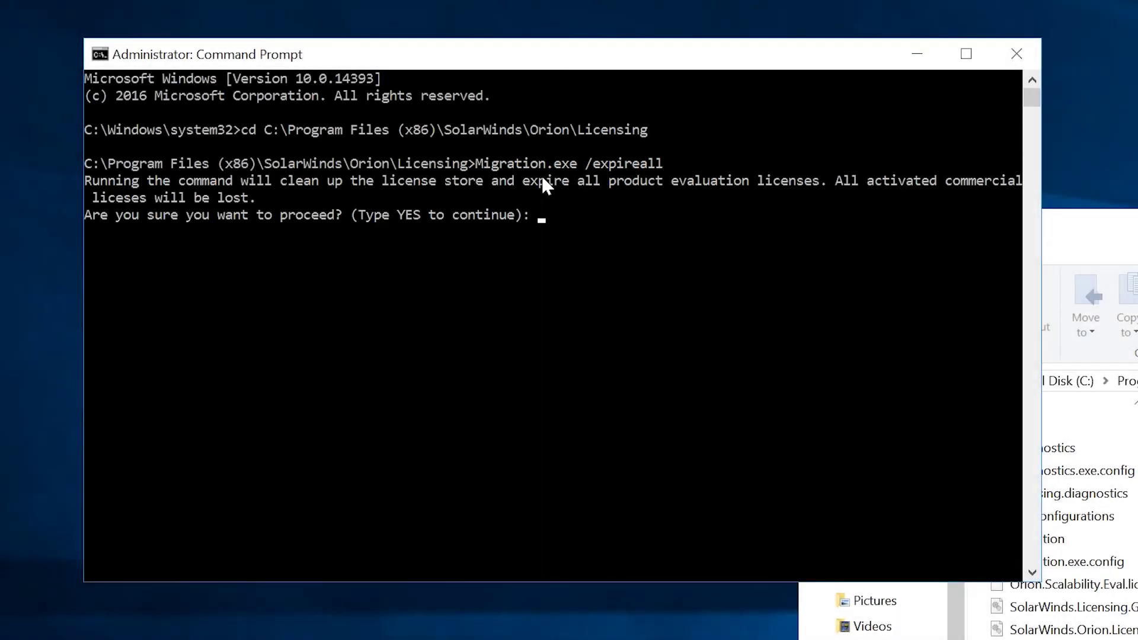
{"action": "type", "text": "yes"}
{"action": "key", "text": "Return"}
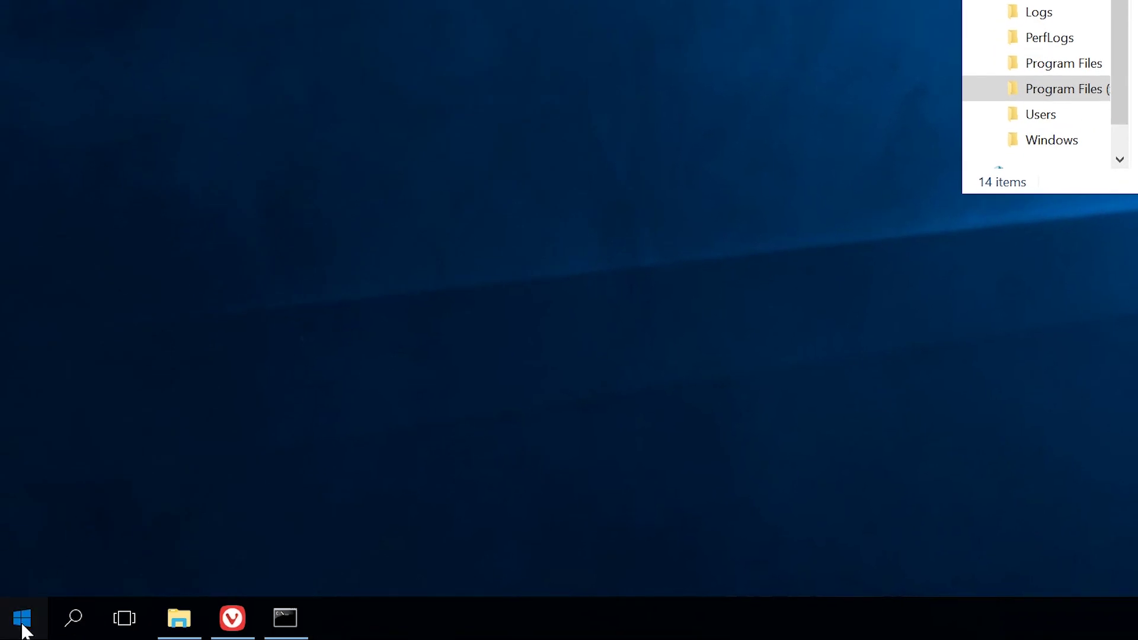
Launch Orion Service Manager from Start, then run Migration.exe /migrate in Command Prompt.
{"action": "left_click", "coordinate": [21, 620]}
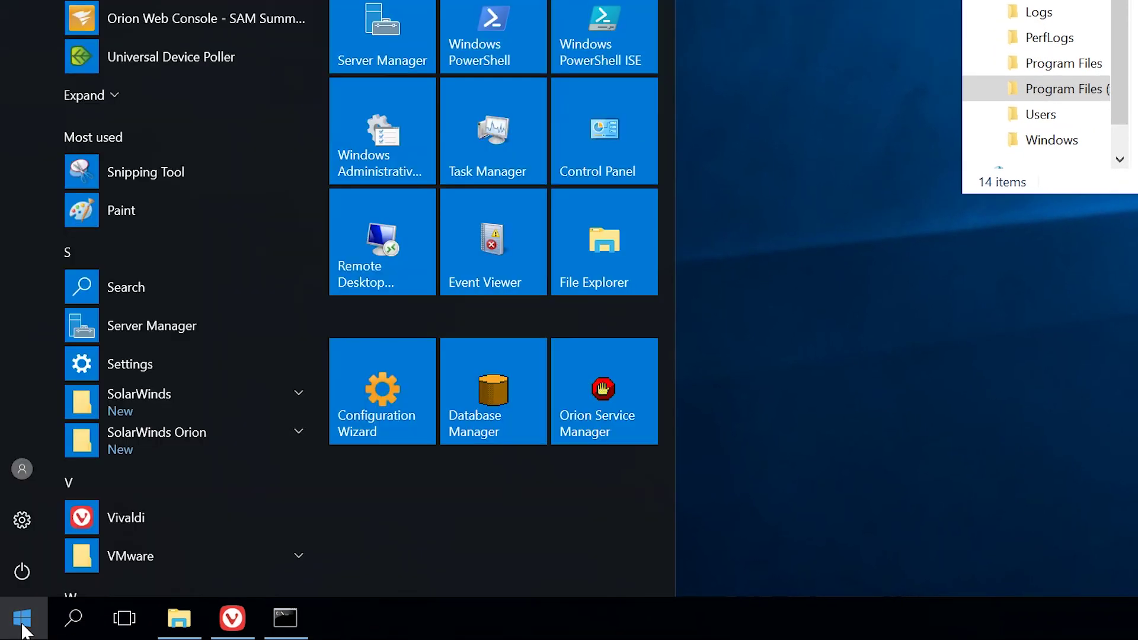
{"action": "left_click", "coordinate": [614, 414]}
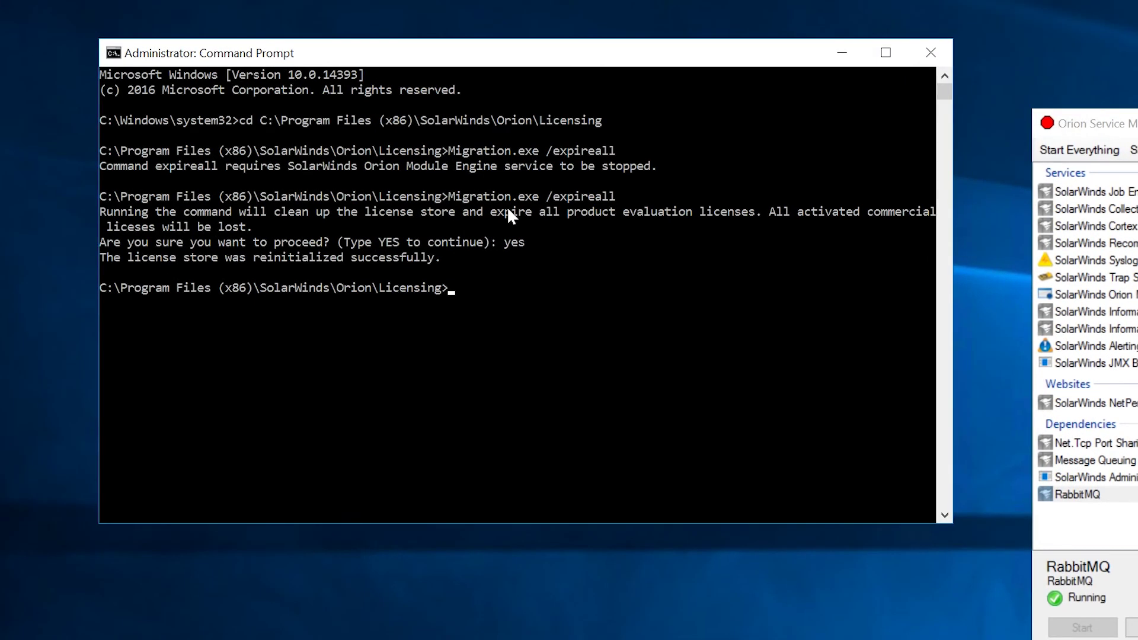
{"action": "type", "text": "Migration.exe /migrat"}
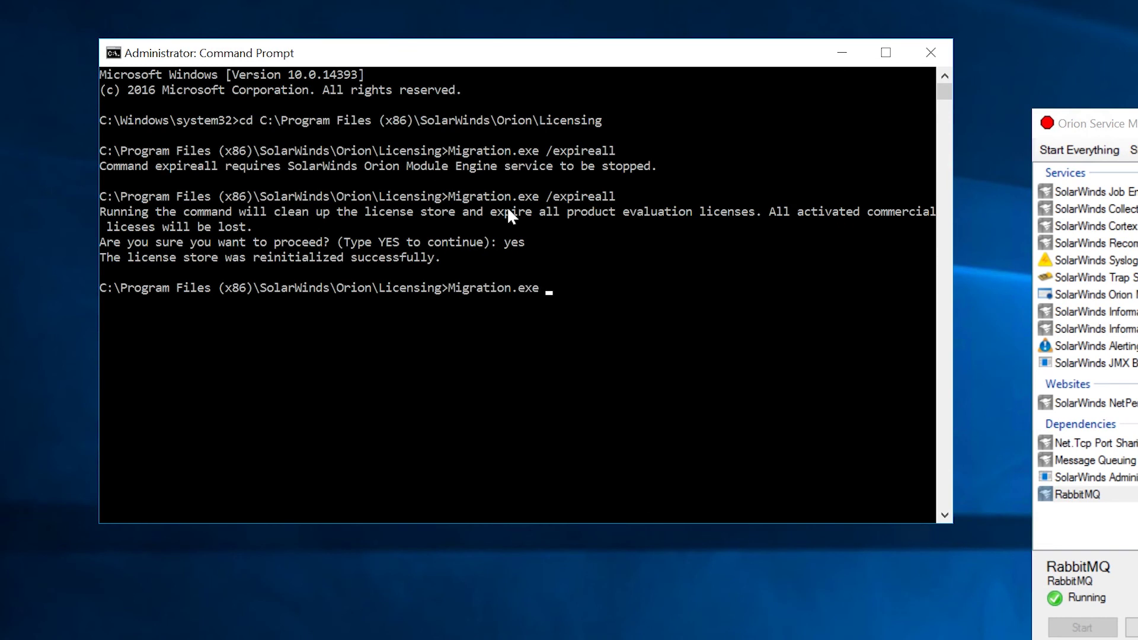
{"action": "type", "text": "e"}
{"action": "key", "text": "Return"}
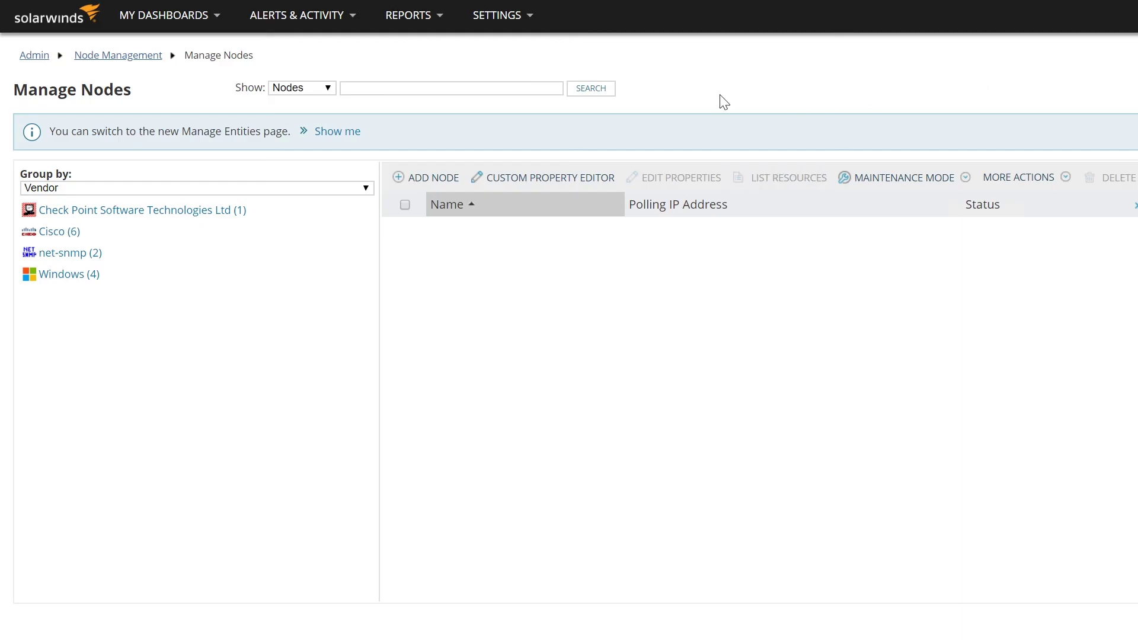
Go to the License Manager page under All Settings.
{"action": "mouse_move", "coordinate": [491, 30]}
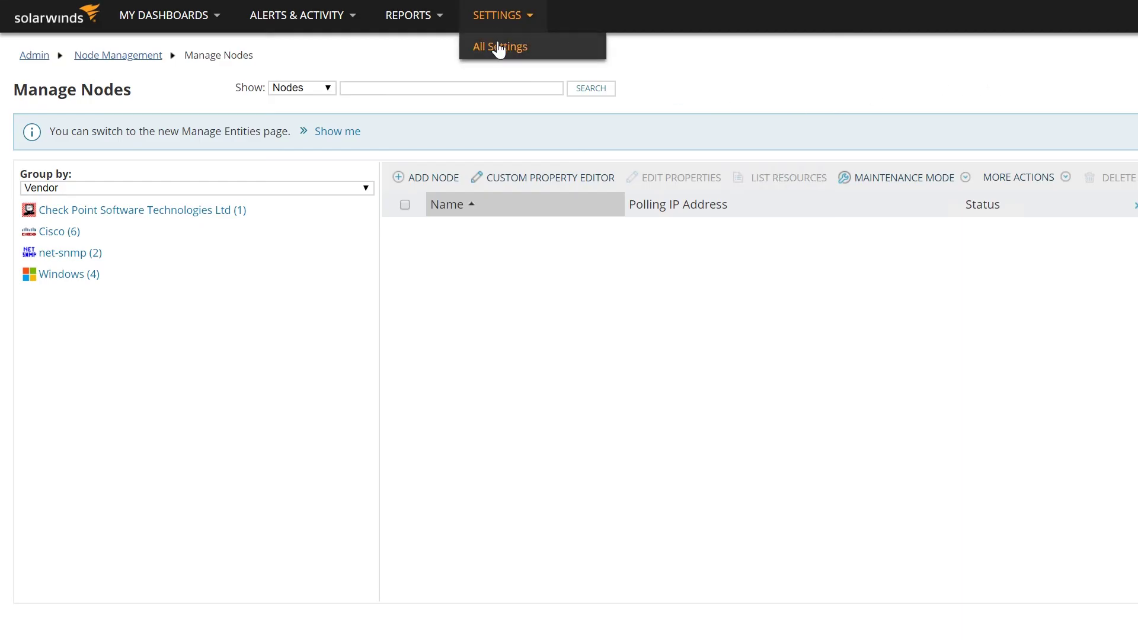
{"action": "left_click", "coordinate": [498, 50]}
{"action": "scroll", "coordinate": [622, 69], "scroll_direction": "down", "scroll_amount": 10}
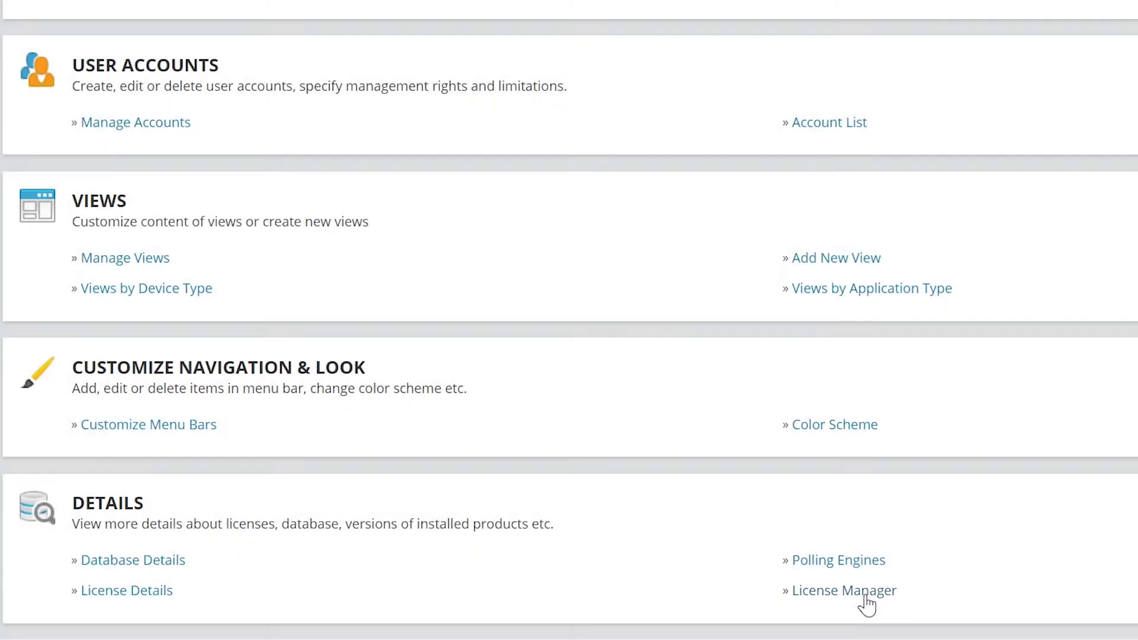
{"action": "left_click", "coordinate": [867, 593]}
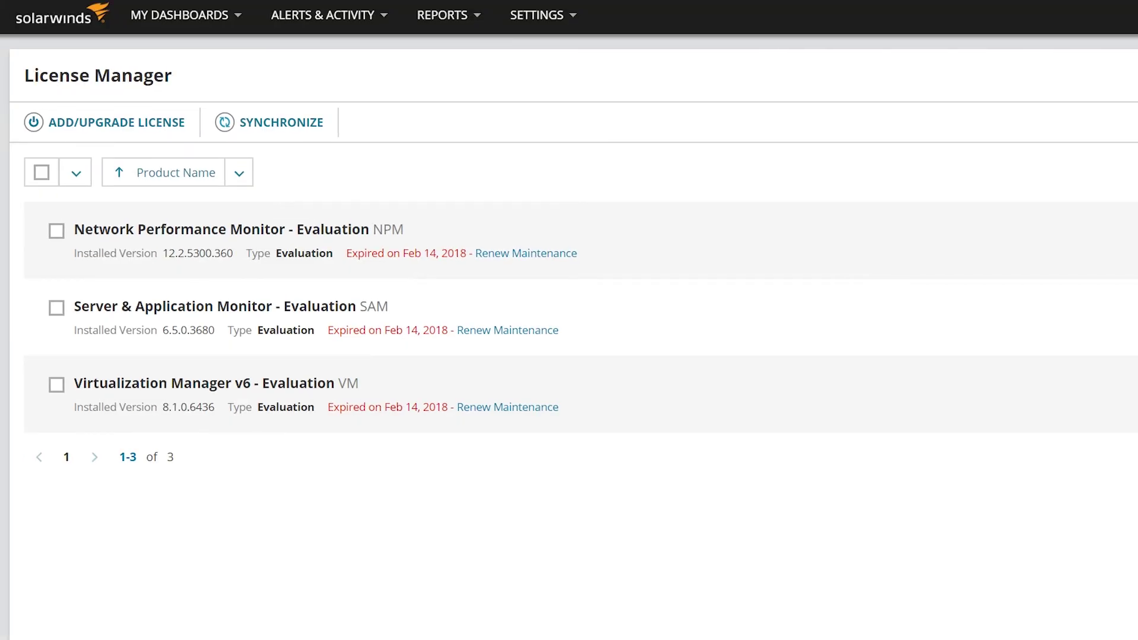
Activate the Network Performance Monitor license with its pasted key and registration e-mail and name.
{"action": "left_click", "coordinate": [112, 124]}
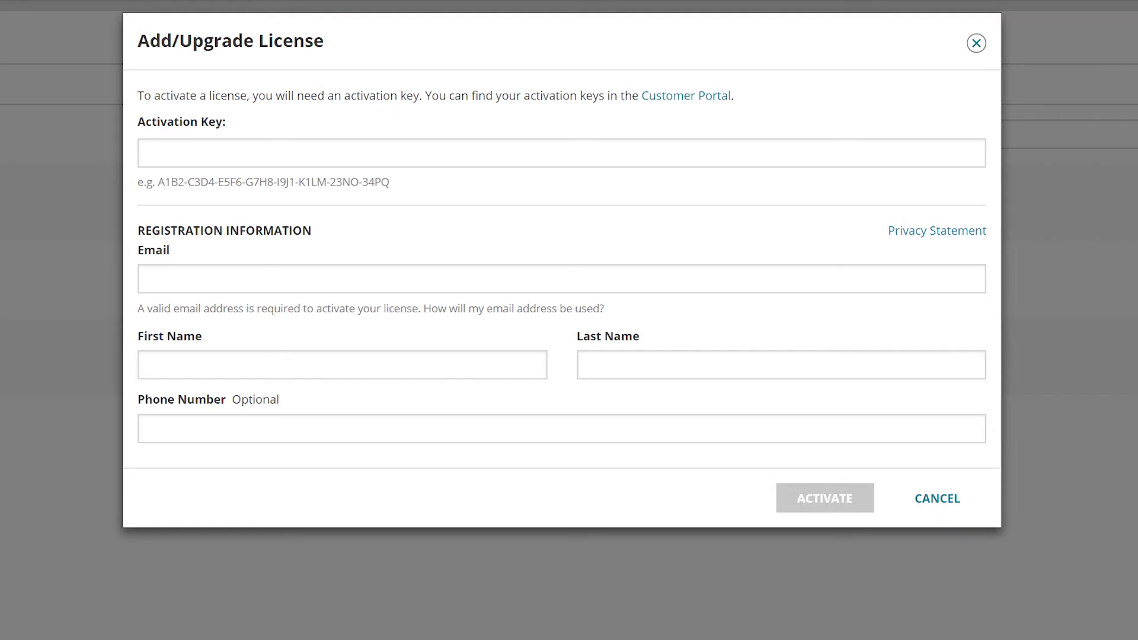
{"action": "right_click", "coordinate": [269, 157]}
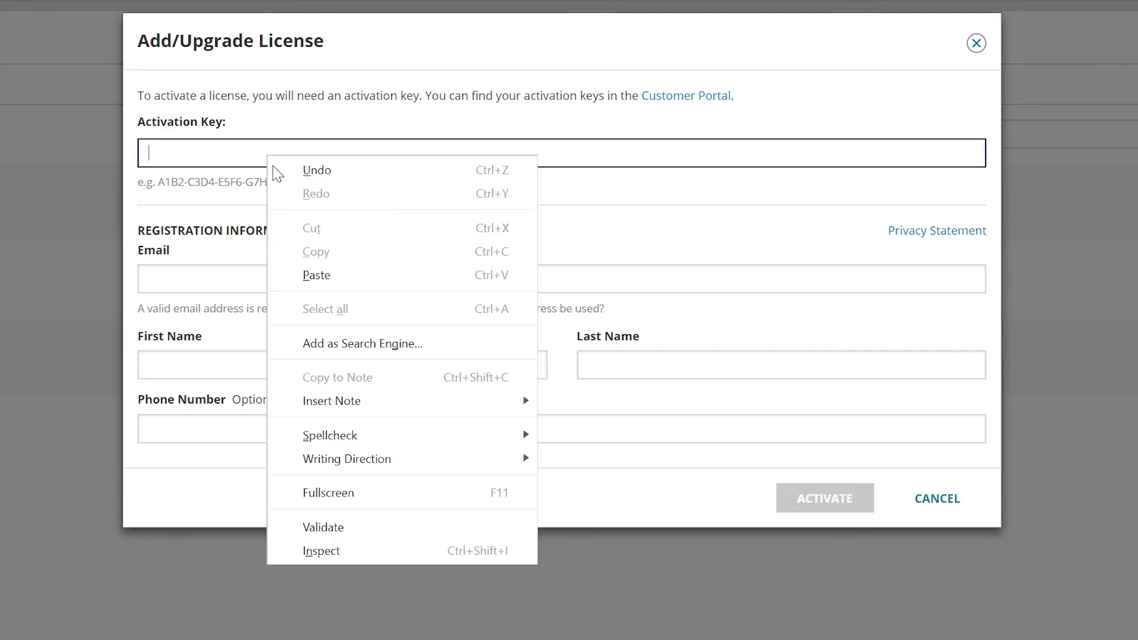
{"action": "left_click", "coordinate": [367, 275]}
{"action": "left_click", "coordinate": [367, 279]}
{"action": "type", "text": "example"}
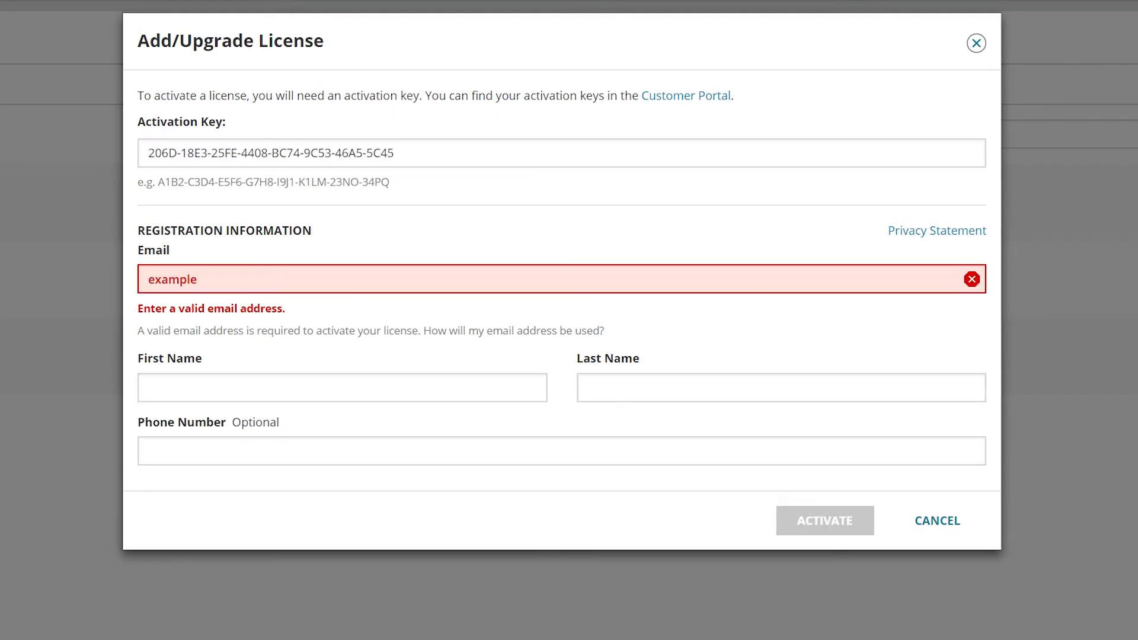
{"action": "type", "text": "@solarwinds.com"}
{"action": "key", "text": "Tab"}
{"action": "type", "text": "Example"}
{"action": "key", "text": "Tab"}
{"action": "type", "text": "User"}
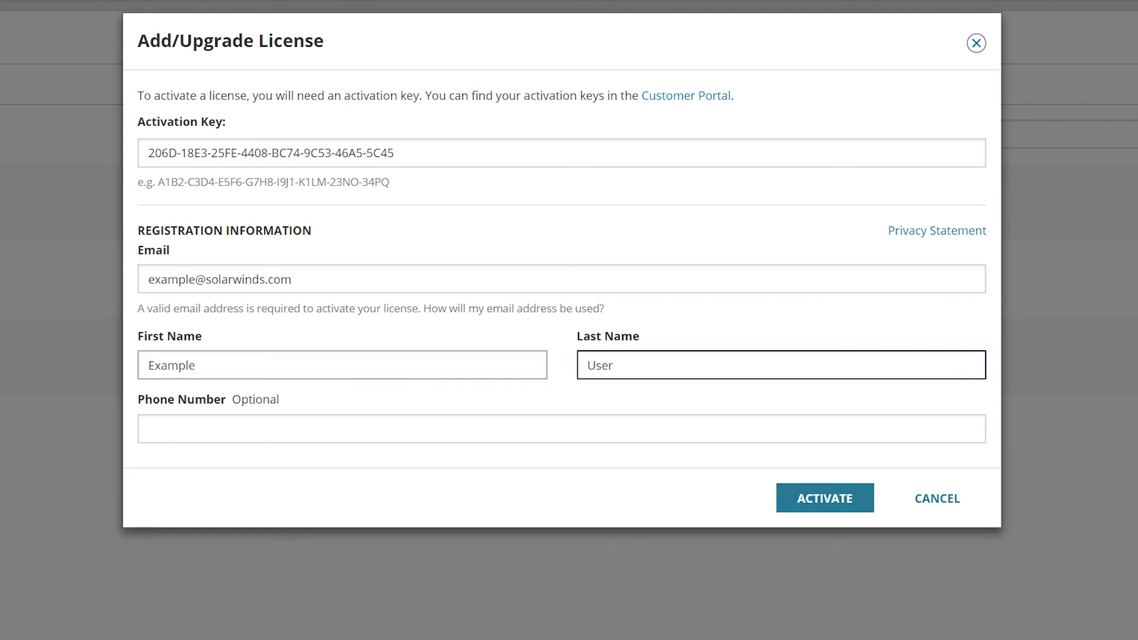
{"action": "left_click", "coordinate": [825, 504]}
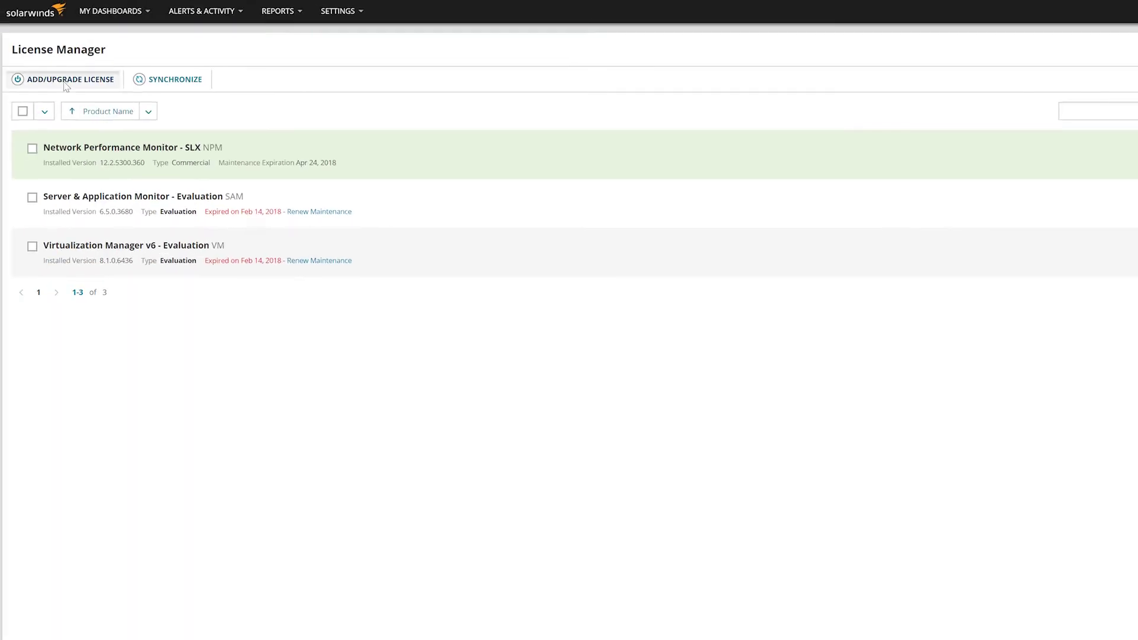
Activate the Server & Application Monitor and Virtualization Manager licenses with their pasted keys.
{"action": "left_click", "coordinate": [63, 79]}
{"action": "left_click", "coordinate": [546, 123]}
{"action": "right_click", "coordinate": [546, 123]}
{"action": "left_click", "coordinate": [593, 200]}
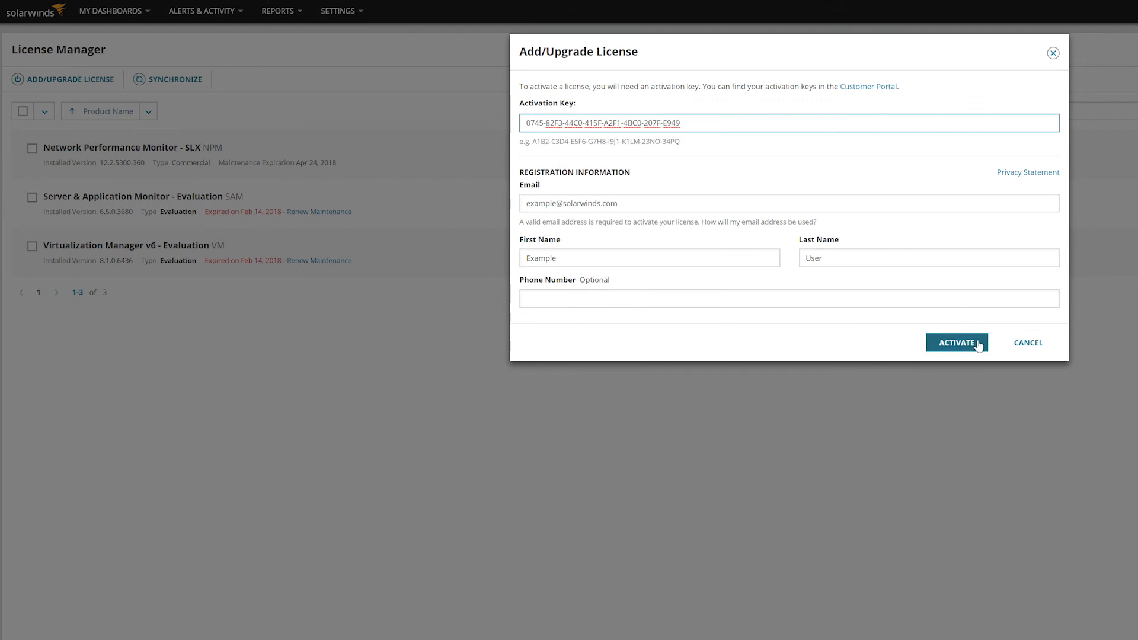
{"action": "left_click", "coordinate": [976, 345]}
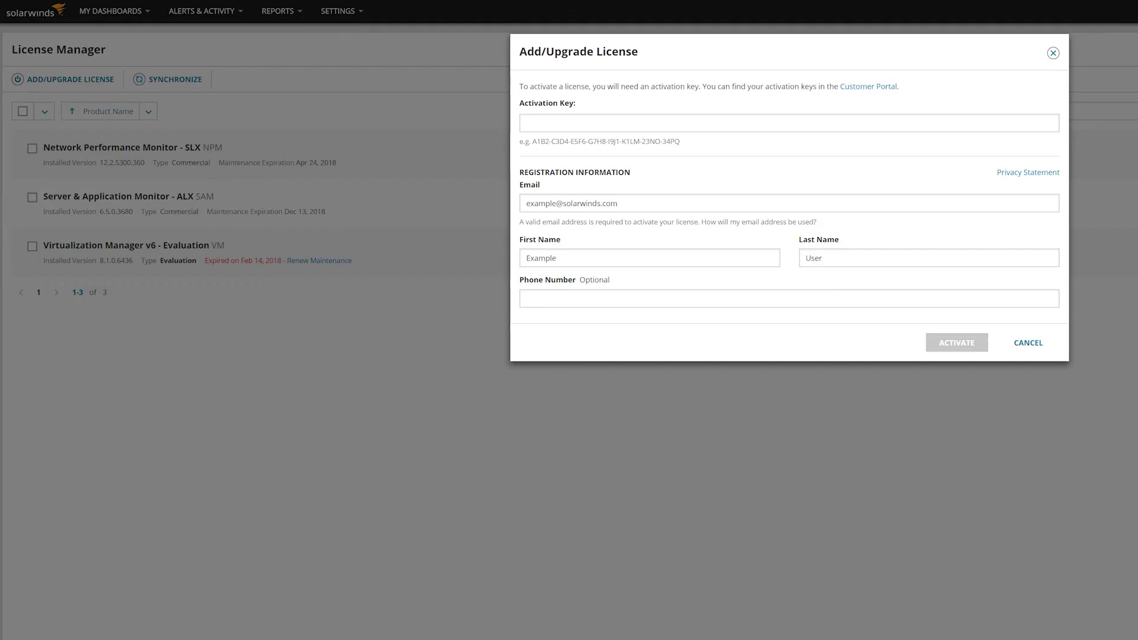
{"action": "left_click", "coordinate": [567, 126]}
{"action": "right_click", "coordinate": [568, 124]}
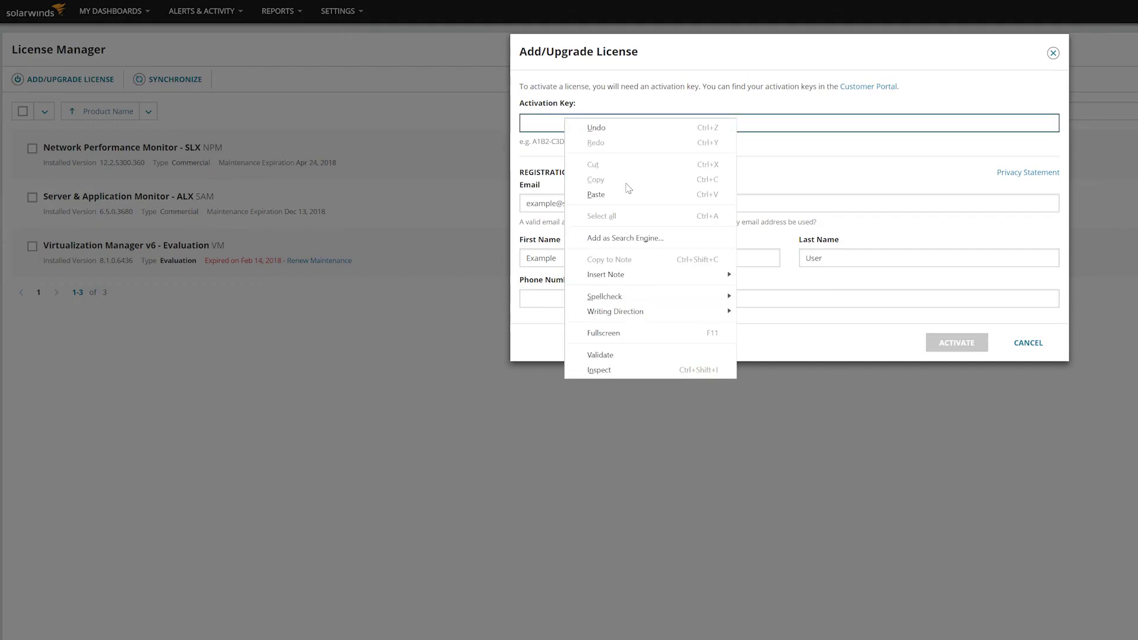
{"action": "left_click", "coordinate": [630, 194]}
{"action": "left_click", "coordinate": [970, 345]}
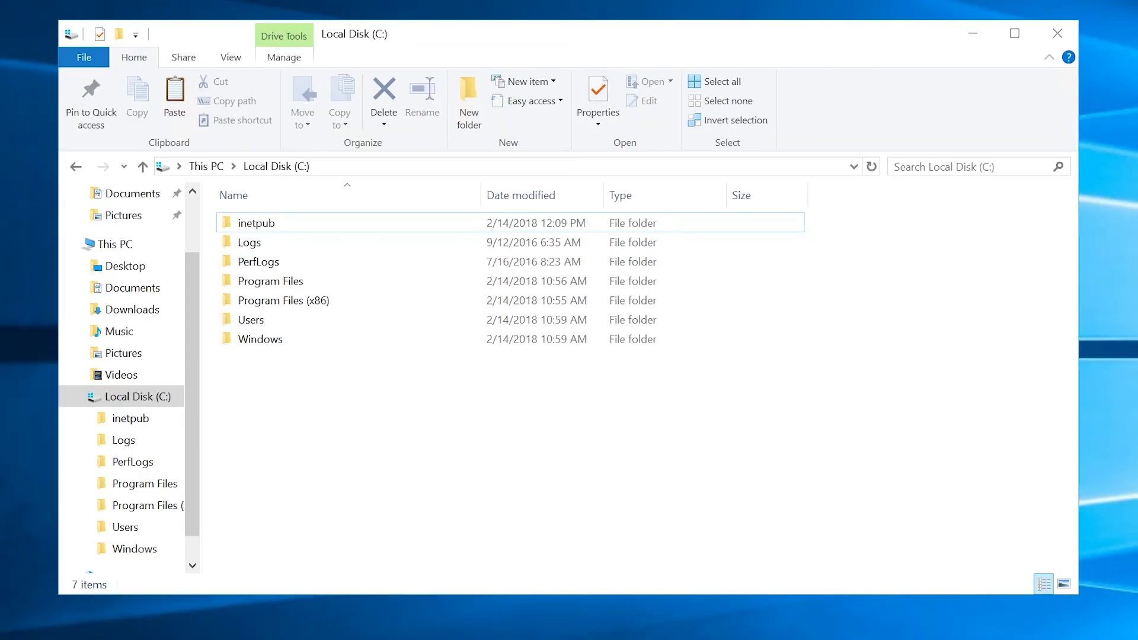
Open the Program Files (x86)\SolarWinds\Orion\Reports folder.
{"action": "double_click", "coordinate": [323, 300]}
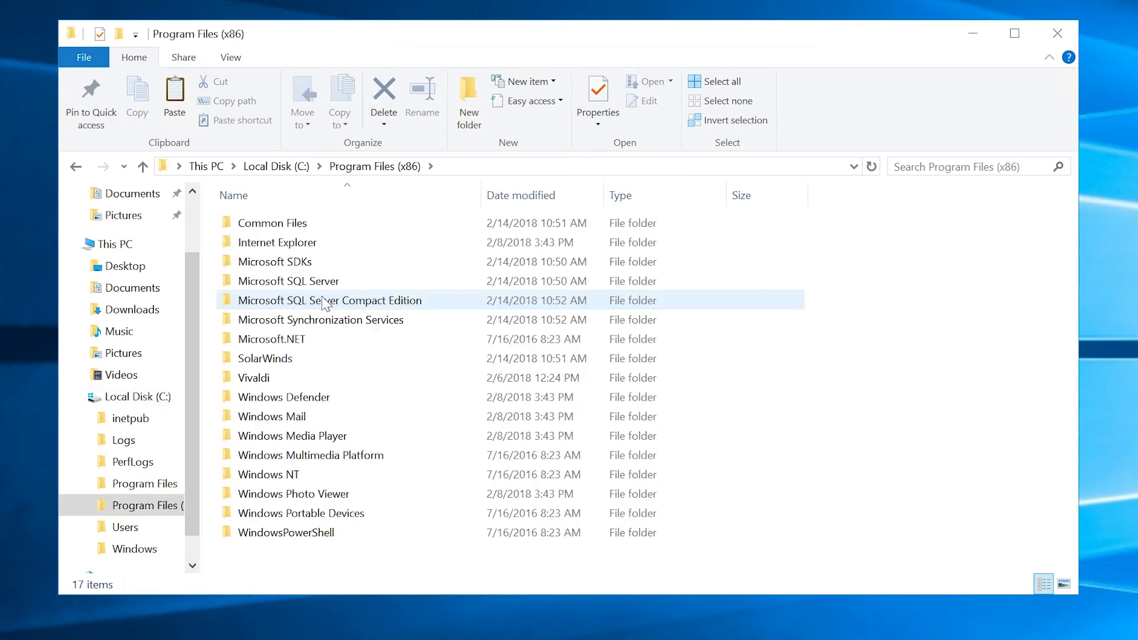
{"action": "double_click", "coordinate": [319, 358]}
{"action": "double_click", "coordinate": [262, 249]}
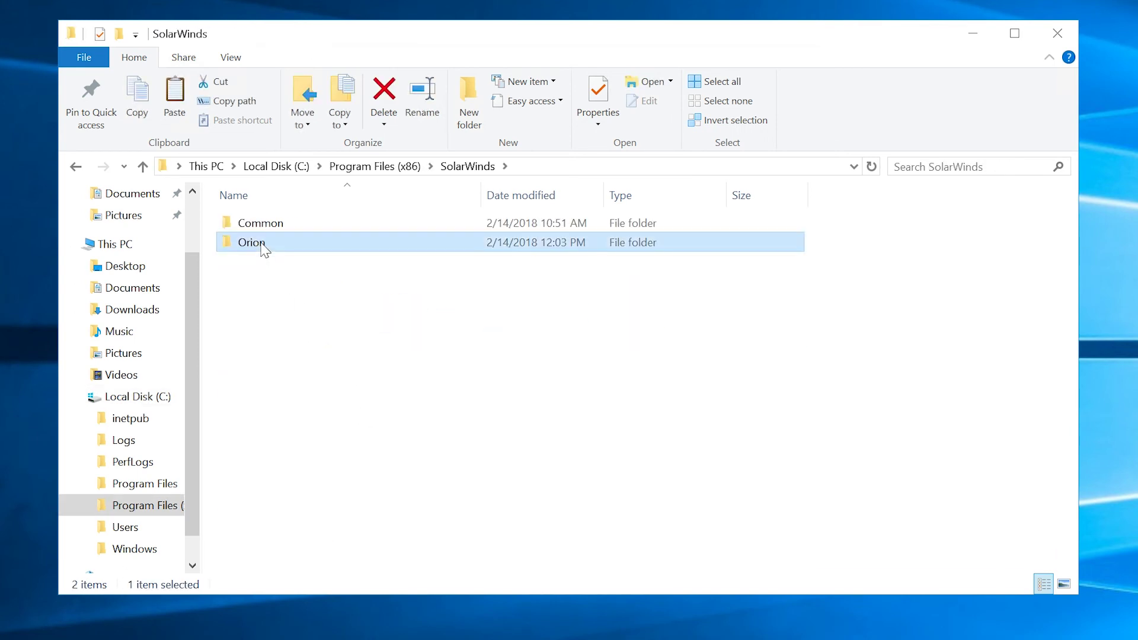
{"action": "key", "text": "r"}
{"action": "double_click", "coordinate": [248, 280]}
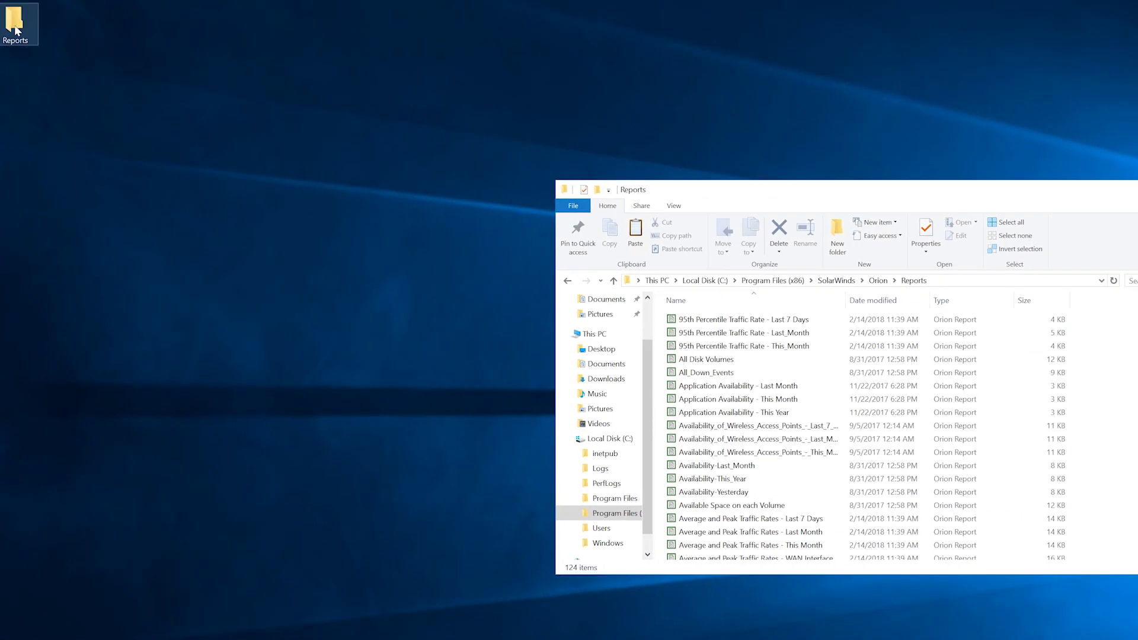
Copy all 124 desktop Reports files into Orion Reports, replacing the existing files.
{"action": "double_click", "coordinate": [15, 24]}
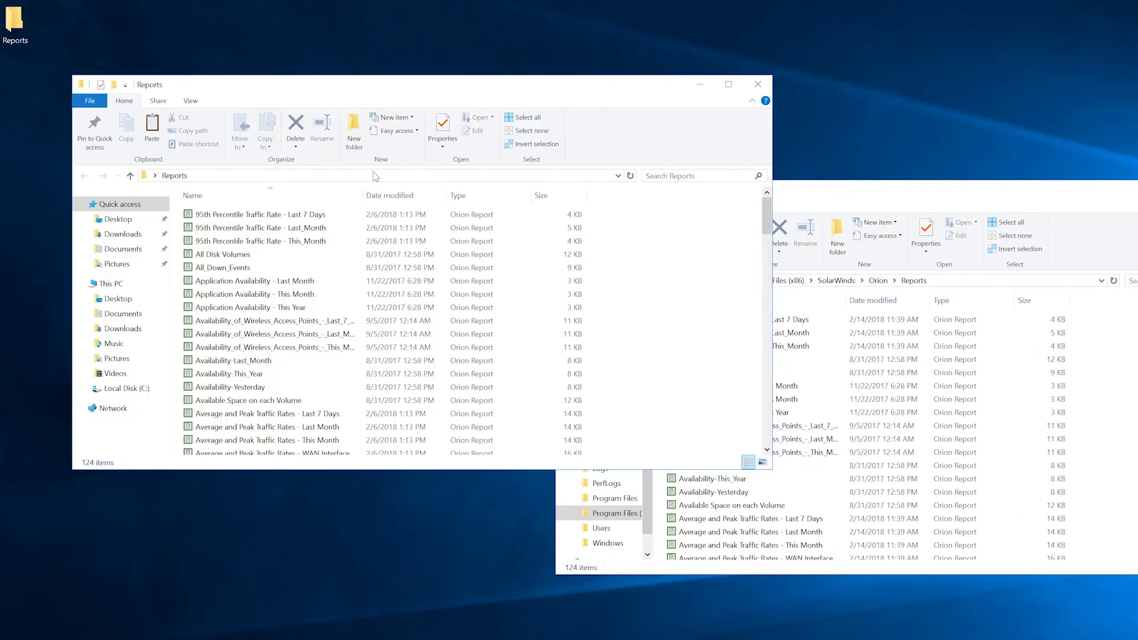
{"action": "left_click", "coordinate": [370, 305]}
{"action": "key", "text": "ctrl+a"}
{"action": "key", "text": "ctrl+c"}
{"action": "key", "text": "alt+Tab"}
{"action": "key", "text": "ctrl+v"}
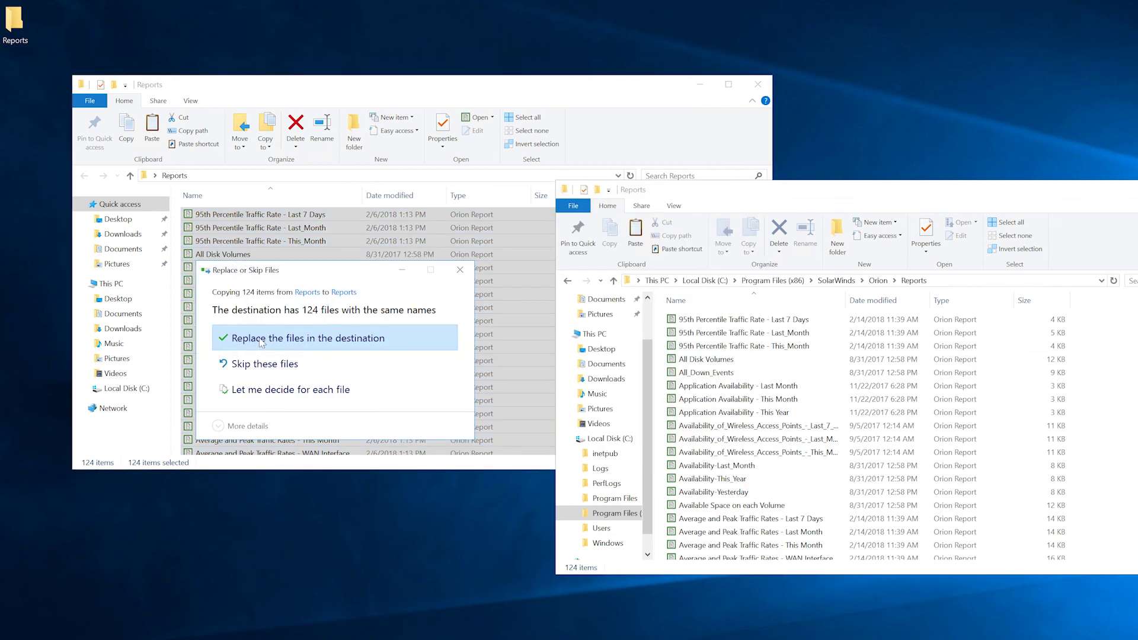
{"action": "key", "text": "Return"}
{"action": "left_click", "coordinate": [757, 84]}
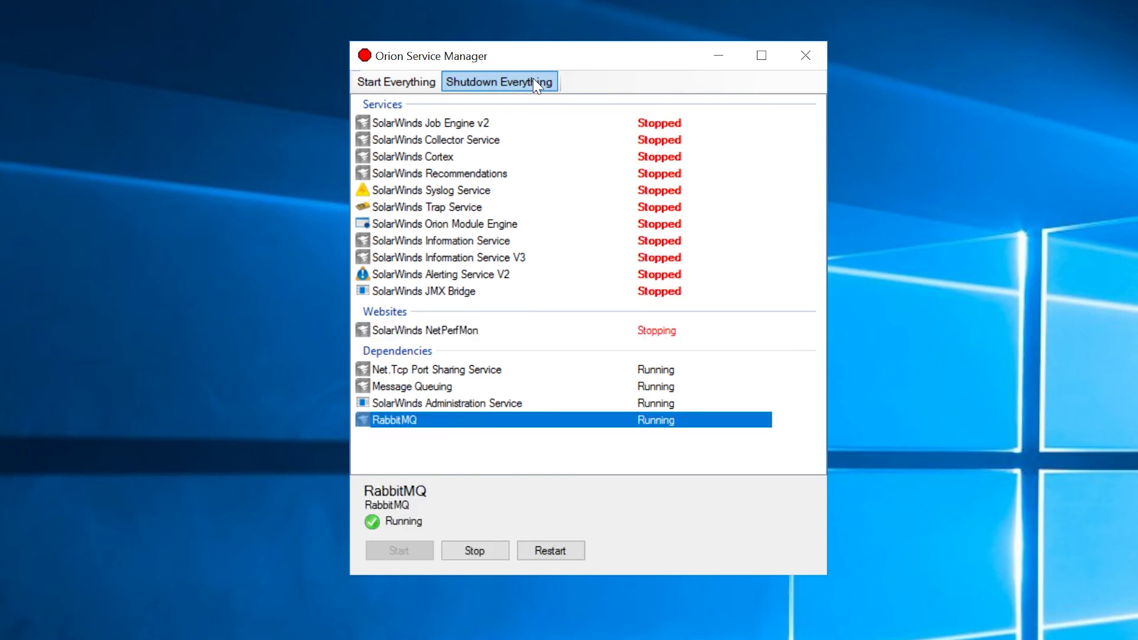
Start all Orion services with Start Everything in Orion Service Manager.
{"action": "left_click", "coordinate": [397, 83]}
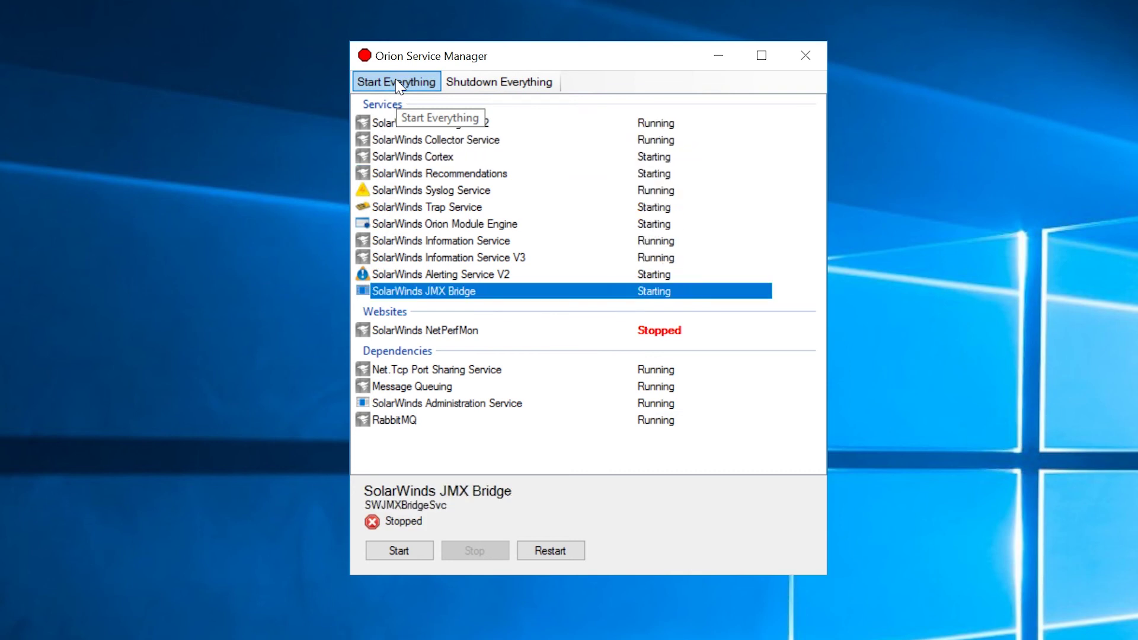